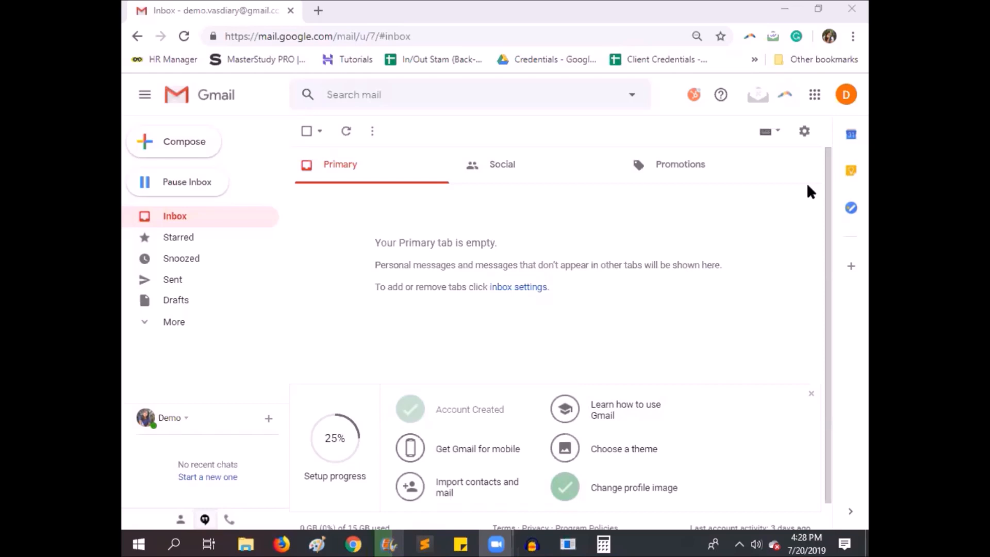
Switch from Gmail to Google Calendar using the Google apps list
left_click(814, 101)
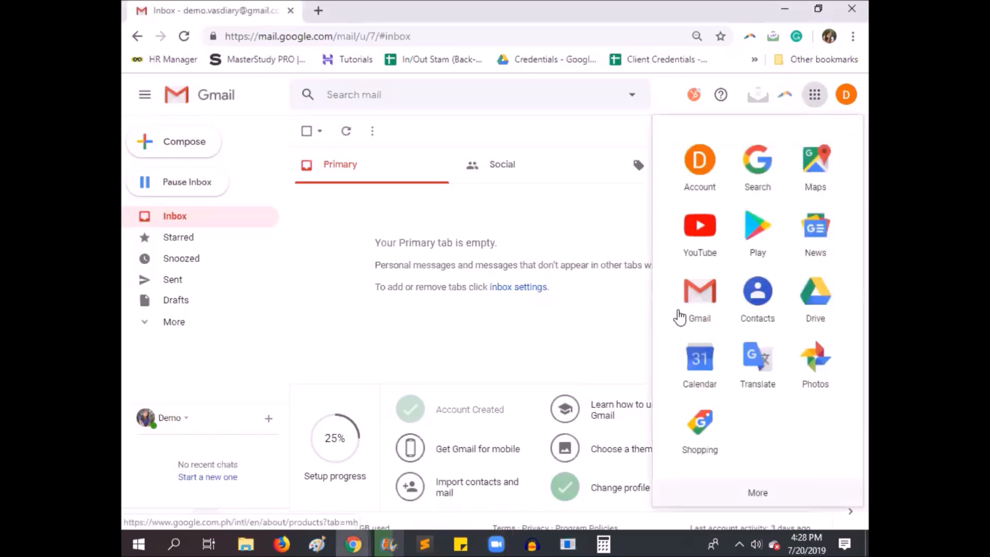
left_click(702, 361)
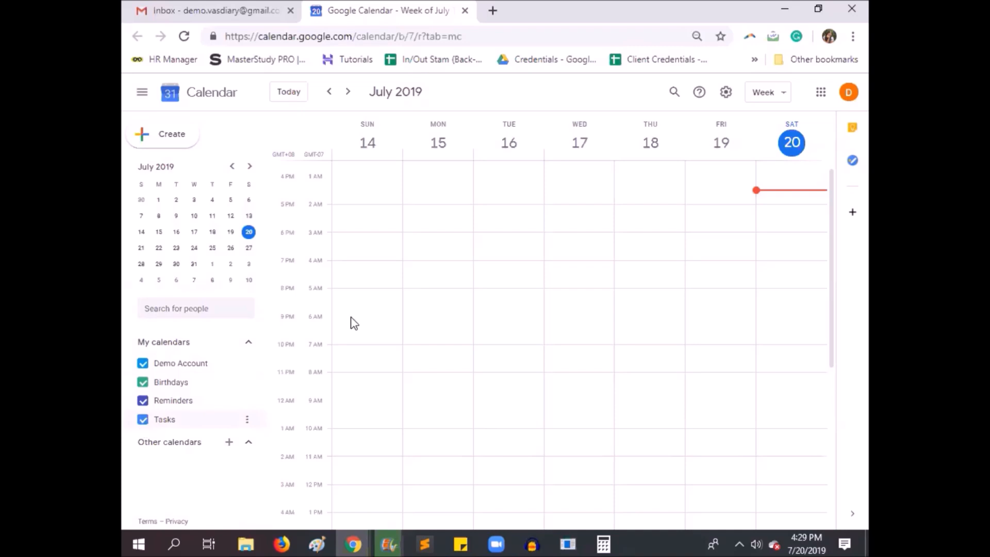
Draft an event on Monday, July 15 from 3:00am to 9:00am and discard it
left_click_drag(428, 301, 431, 406)
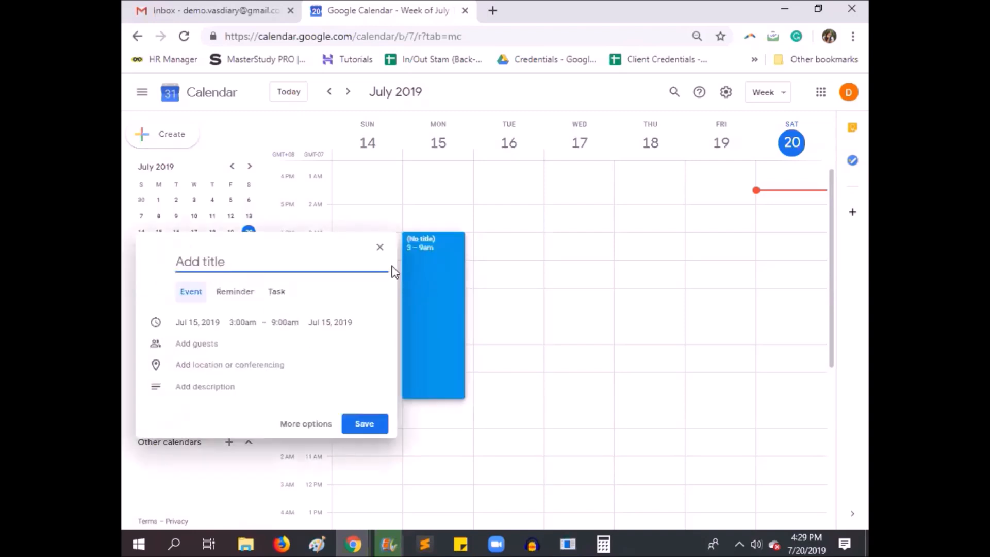
left_click(381, 249)
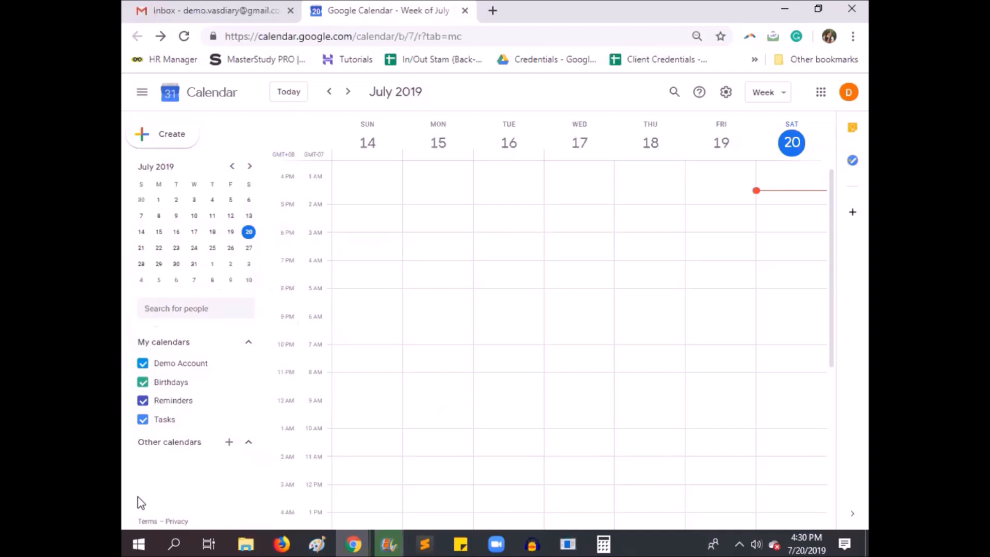
Change the colour of the Demo Account calendar to red
left_click(248, 367)
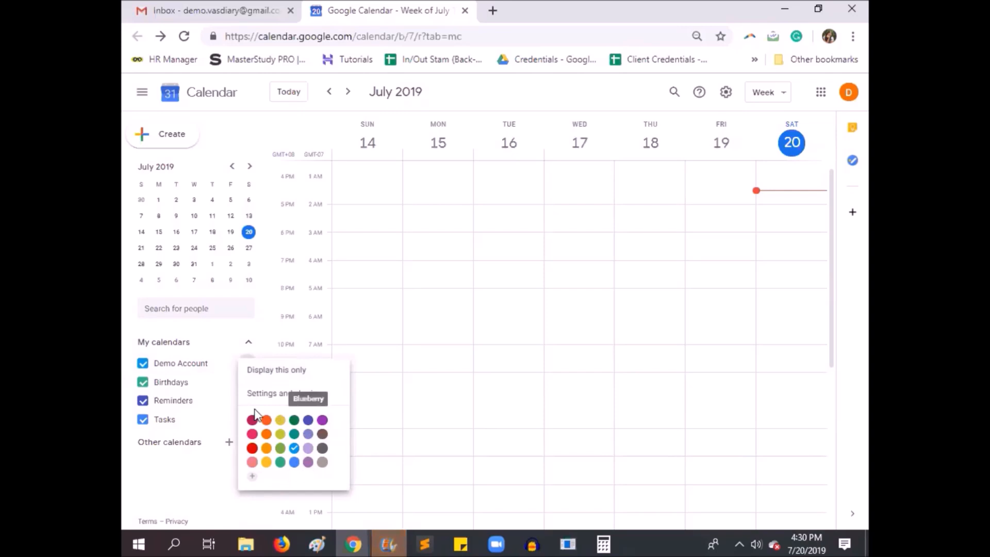
left_click(252, 449)
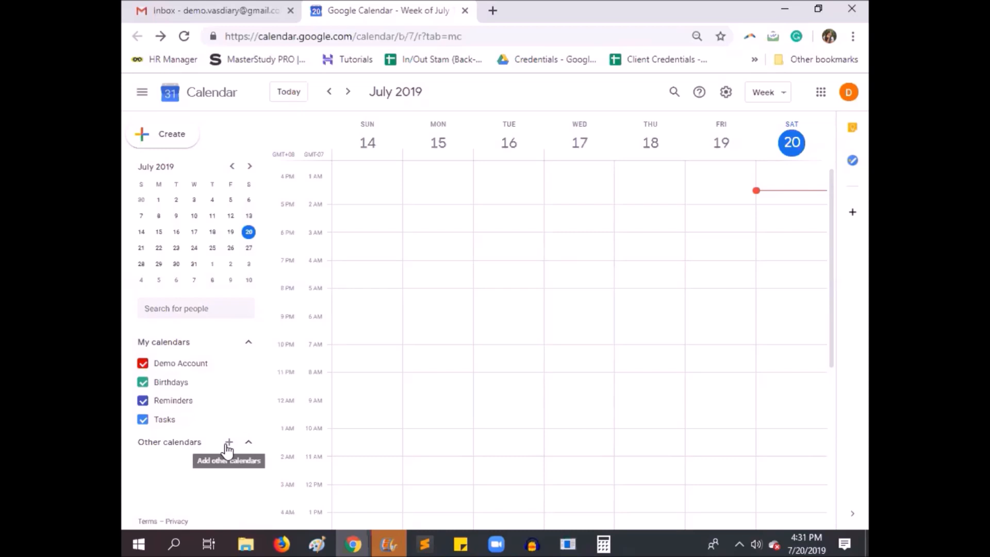
Look at the people search and the options for adding other calendars, including From URL, and return to the calendar
left_click(214, 303)
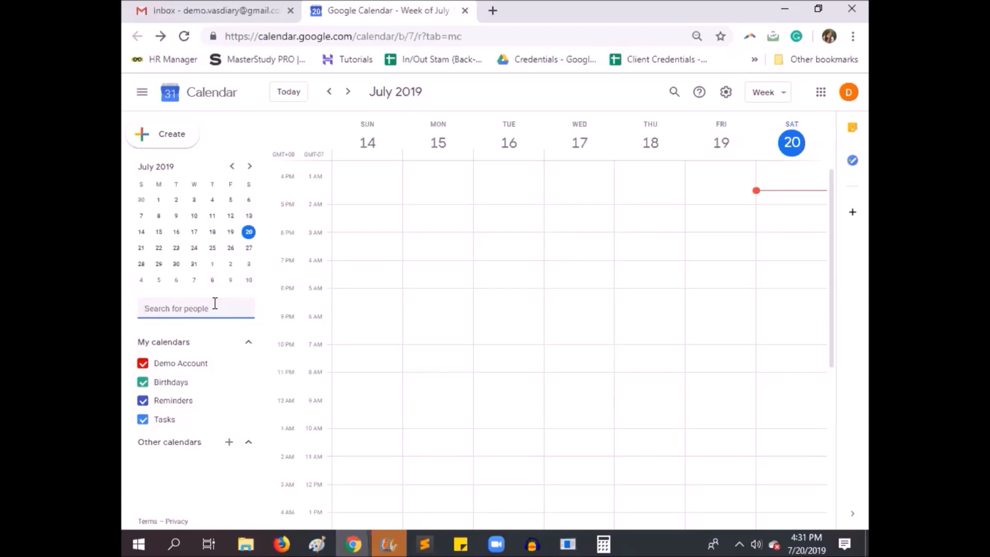
left_click(231, 443)
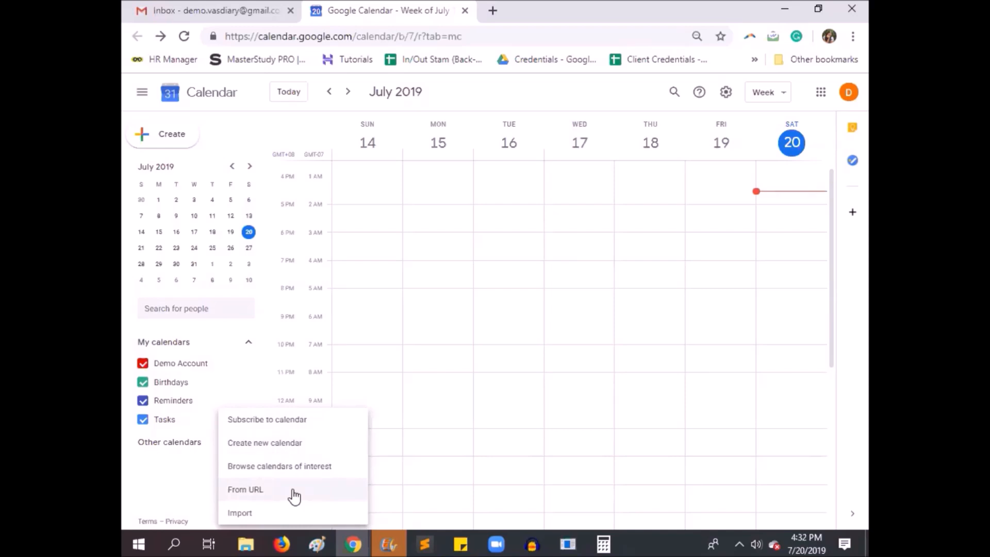
left_click(294, 493)
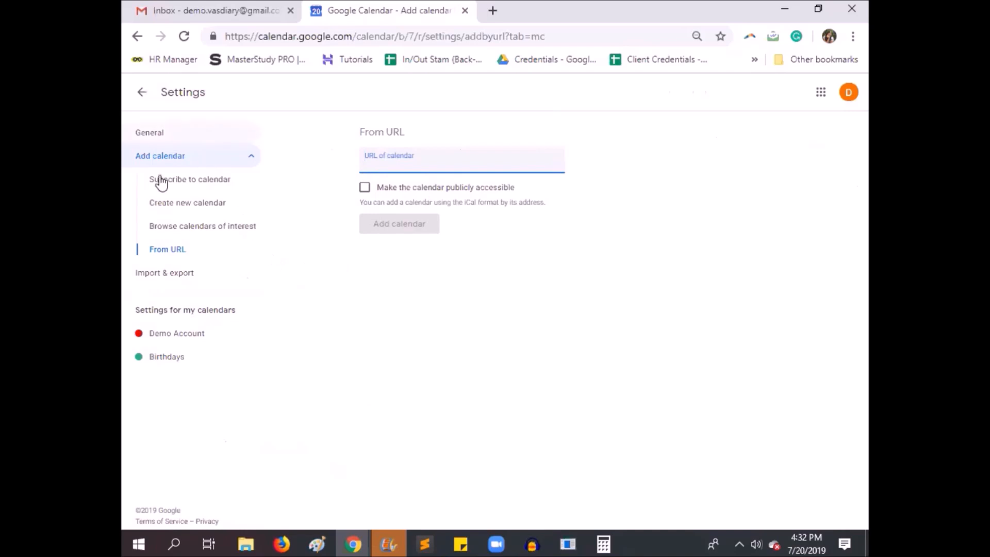
left_click(135, 98)
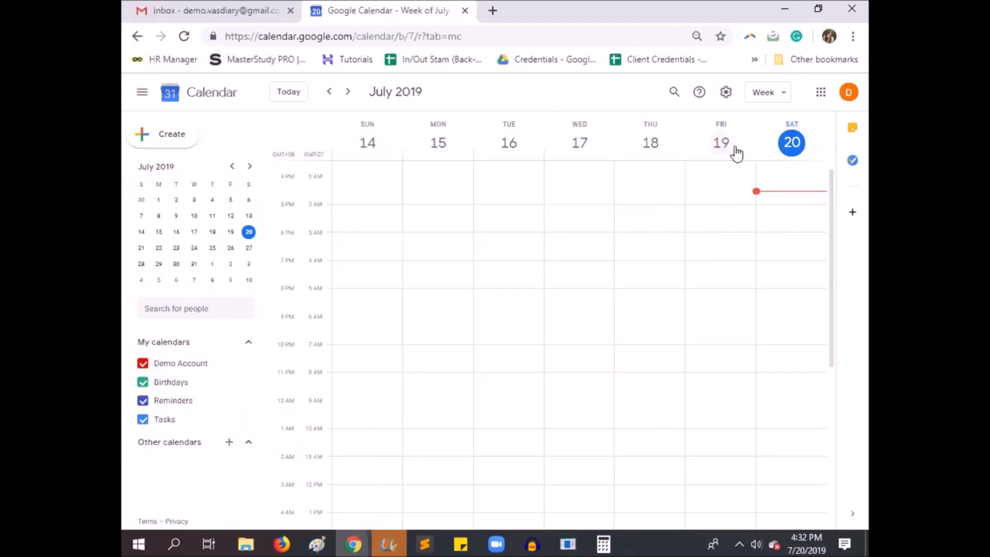
View the calendar by year and by month, and return to the Week view
left_click(769, 96)
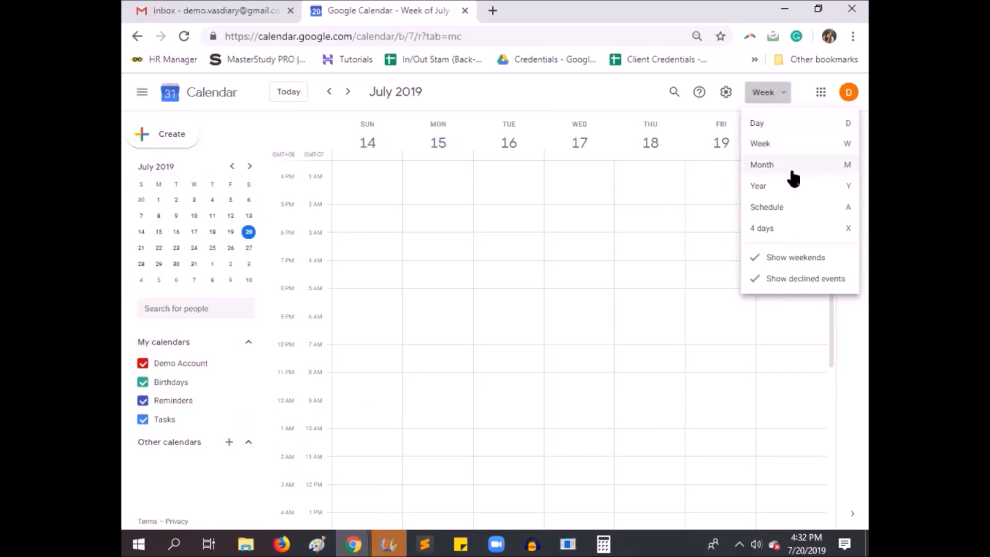
left_click(790, 199)
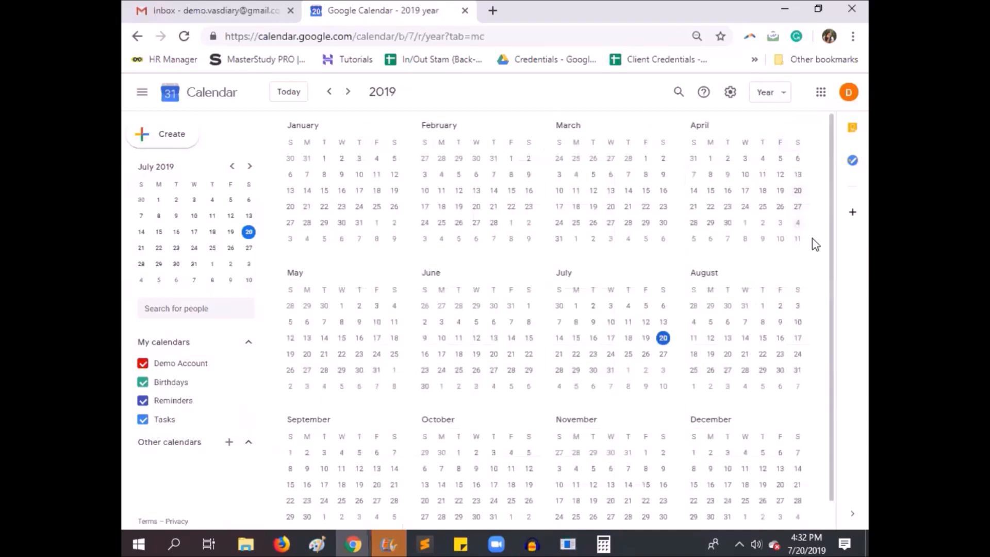
left_click_drag(834, 253, 835, 302)
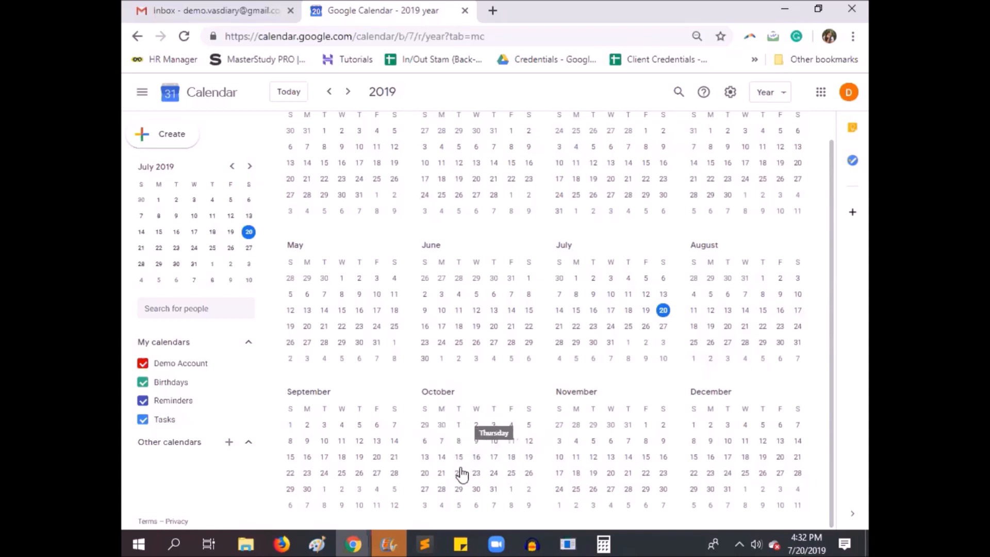
key("m")
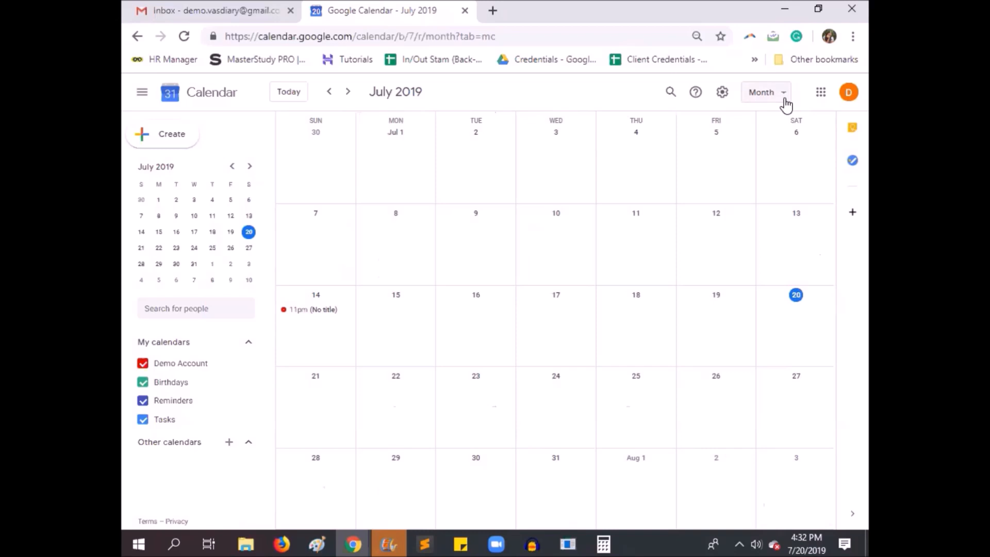
left_click(784, 93)
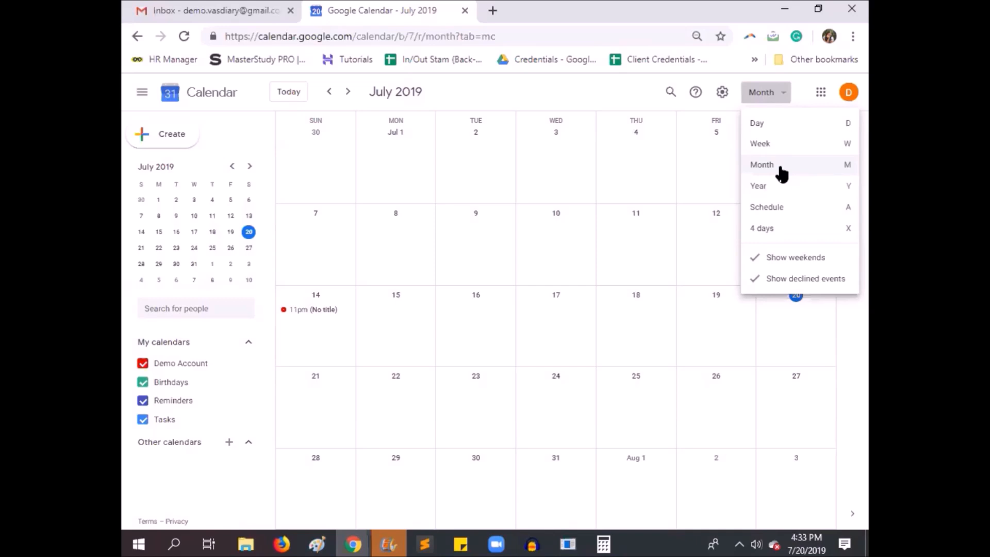
left_click(787, 147)
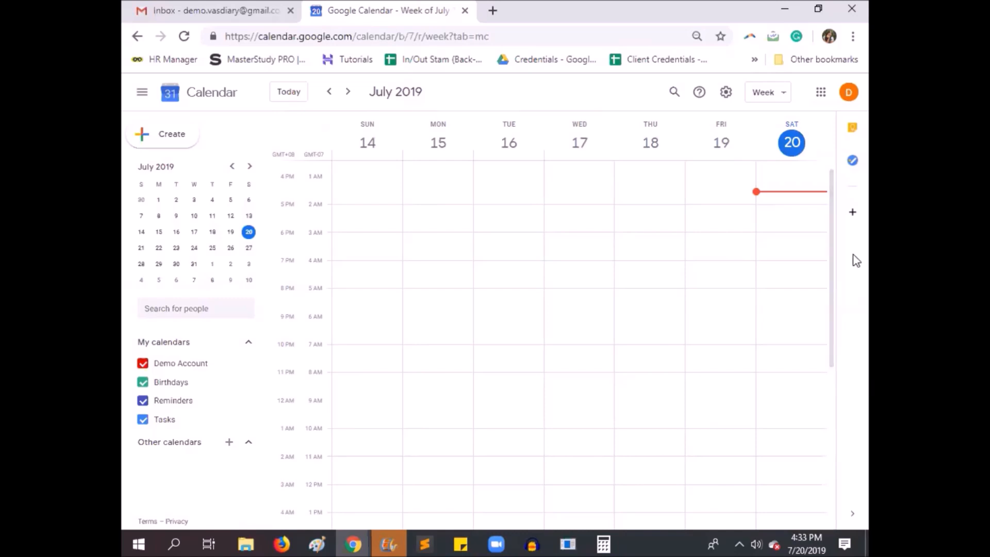
Compare the Month view with the Week view, ending on the Week view
left_click(772, 98)
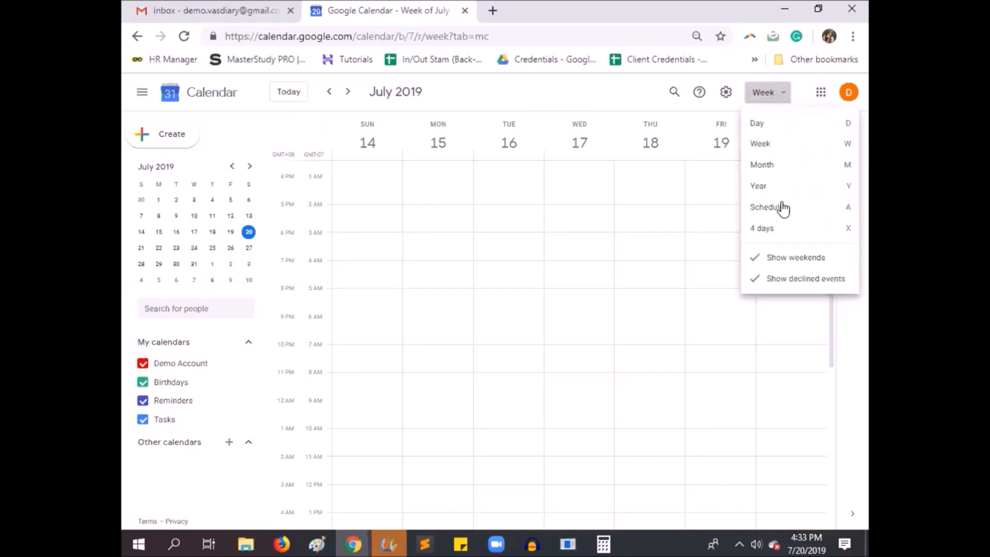
left_click(779, 163)
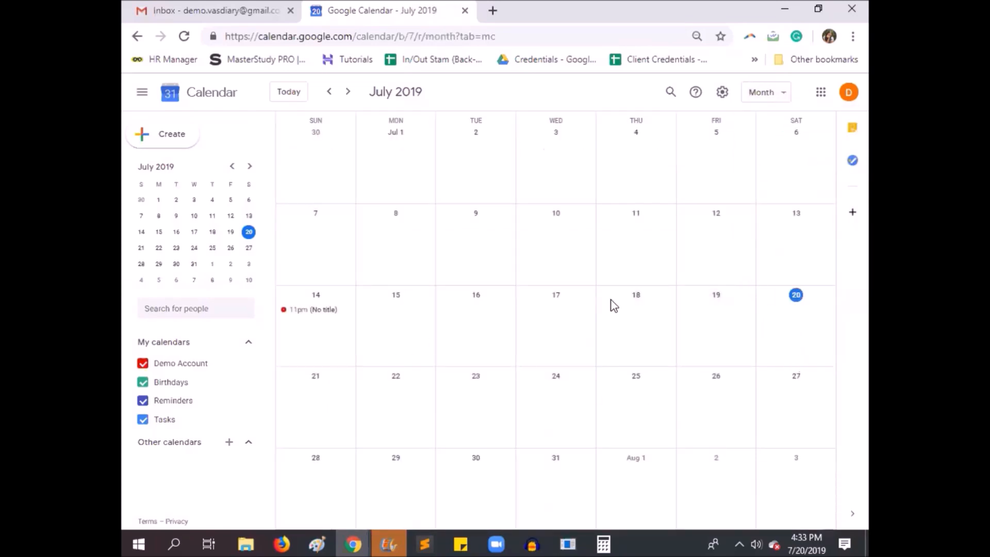
left_click(759, 95)
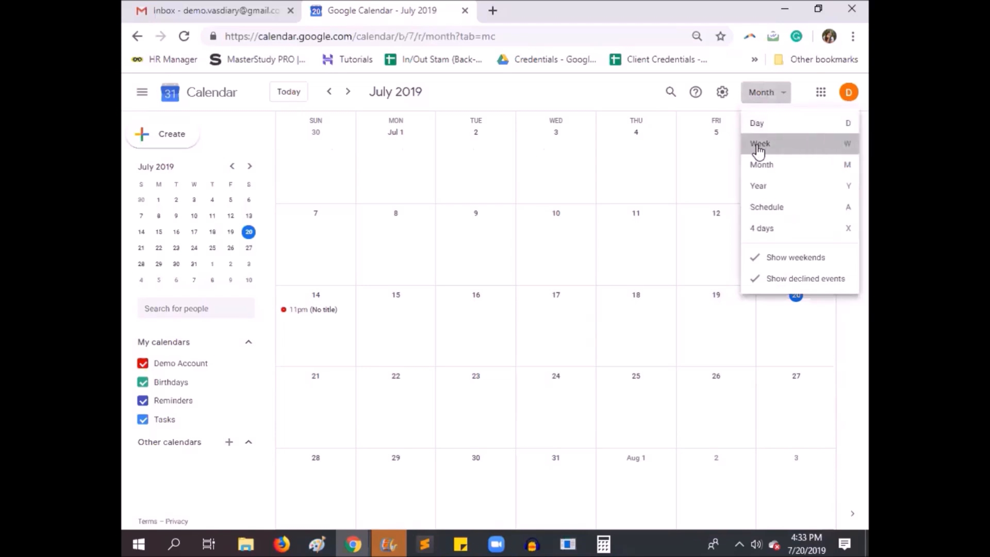
left_click(758, 147)
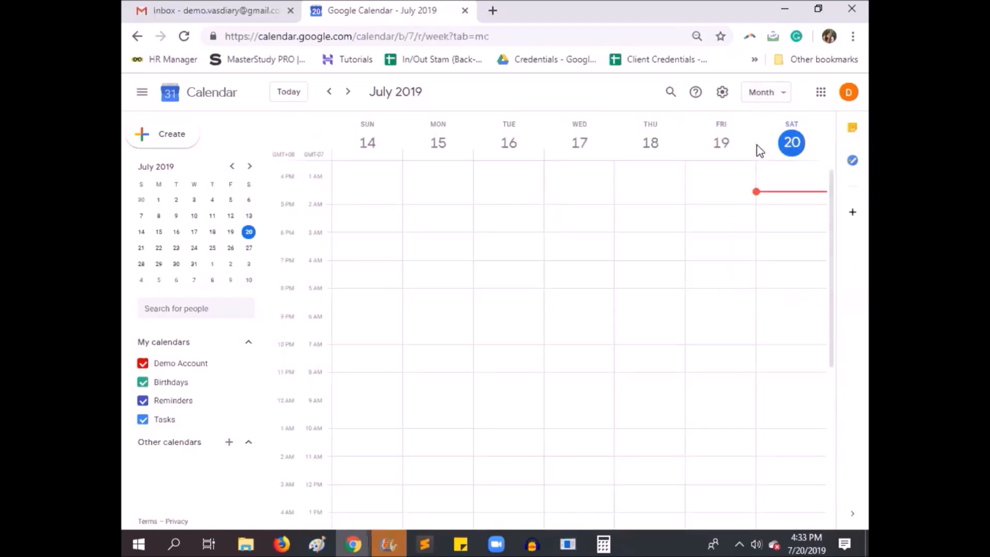
Review the language, country, date format and time format options in the general settings, and return to the calendar
left_click(726, 93)
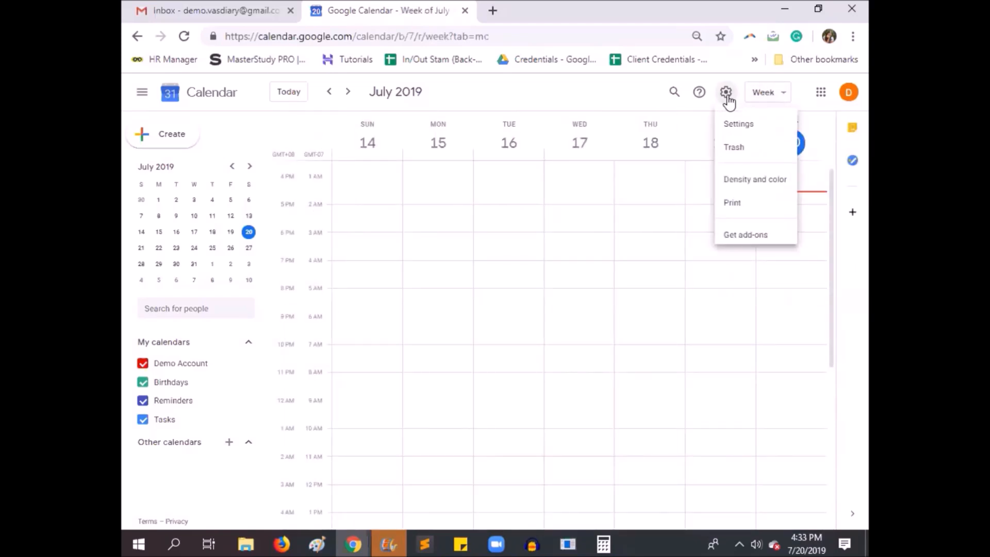
left_click(740, 131)
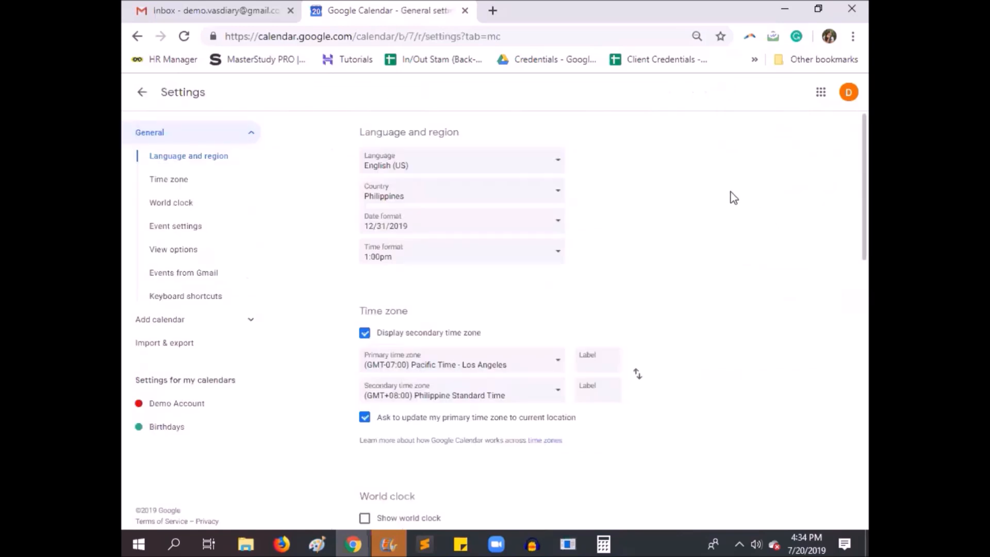
left_click(502, 164)
left_click(665, 187)
left_click(554, 205)
left_click(692, 199)
left_click(522, 226)
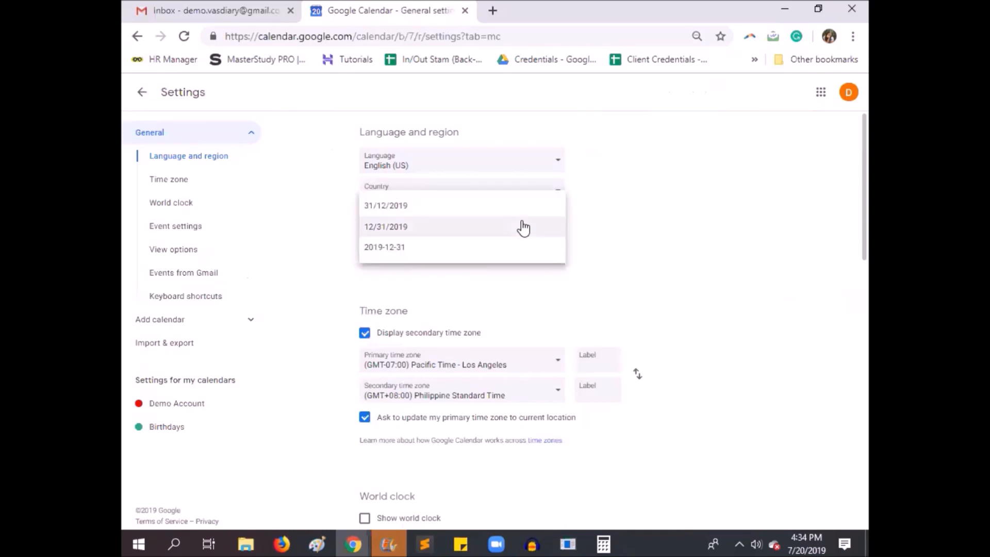
left_click(626, 228)
left_click(536, 260)
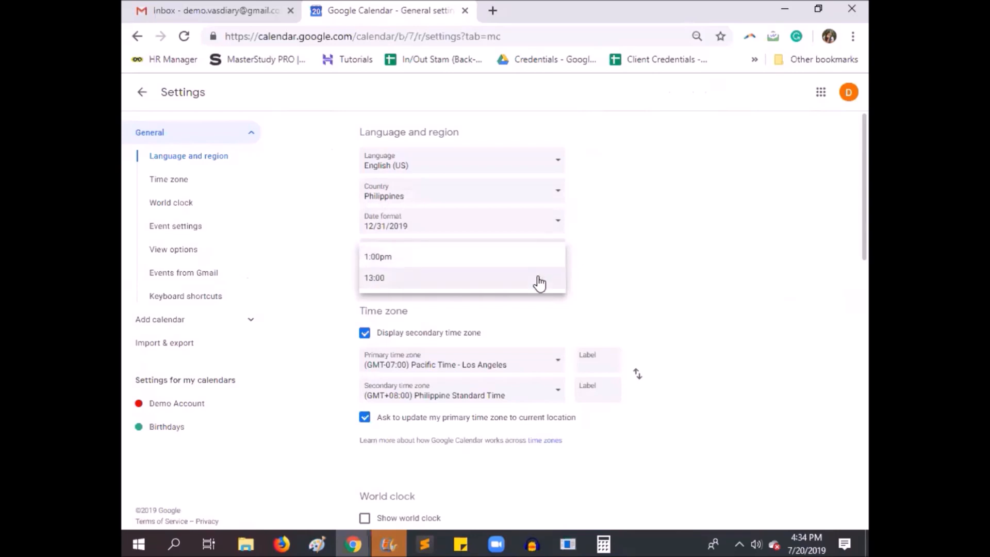
left_click(582, 258)
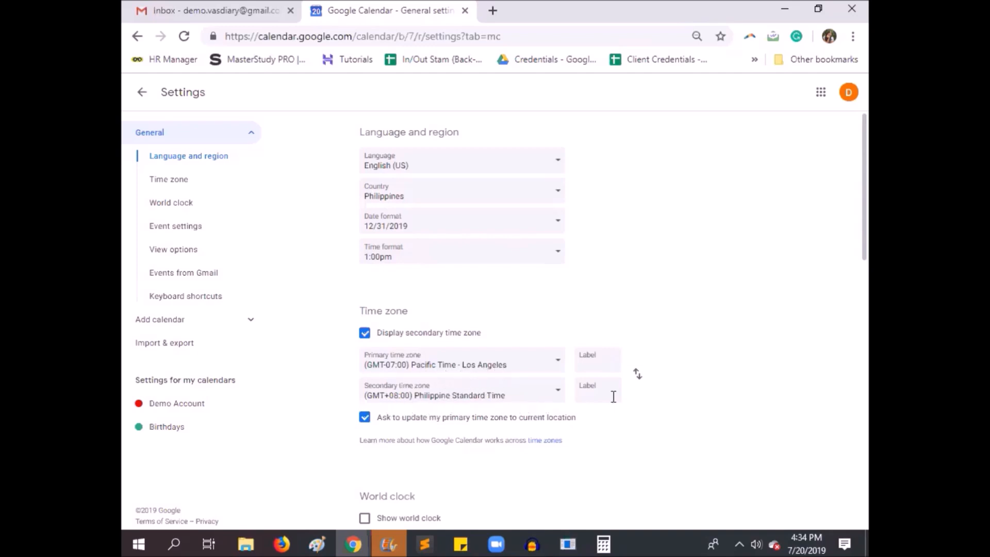
left_click(141, 92)
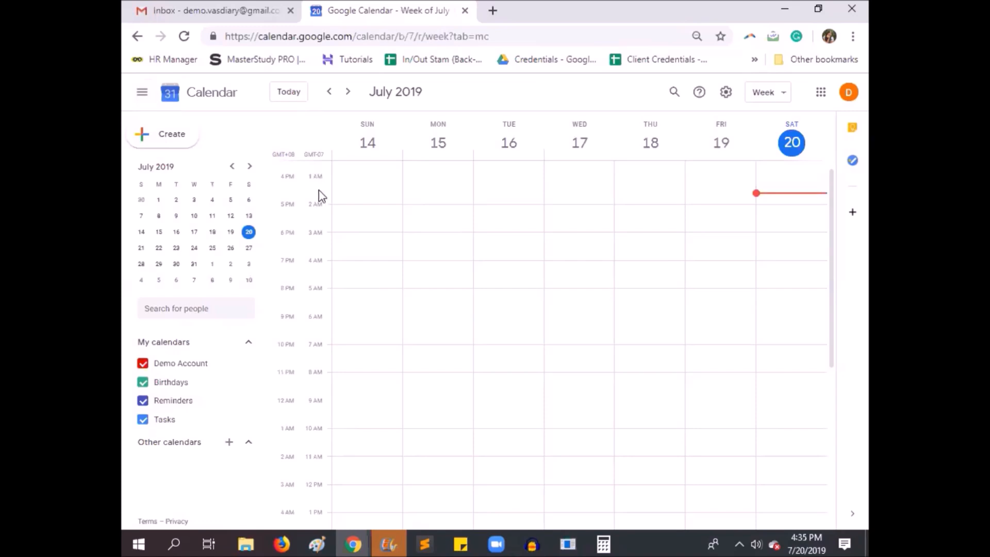
Enable Show world clock in the general settings and disable it again
left_click(352, 316)
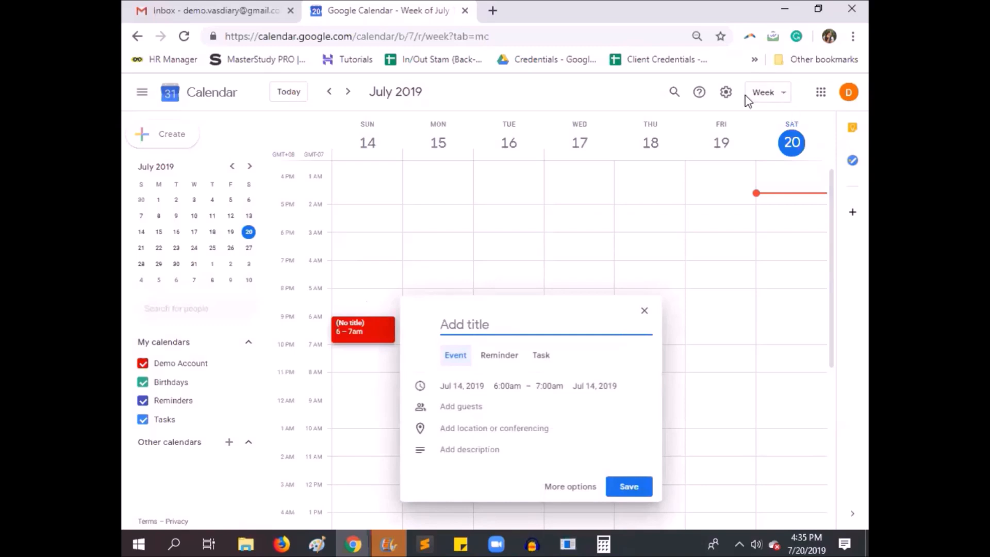
left_click(726, 93)
left_click(742, 131)
scroll(679, 378, "down", 4)
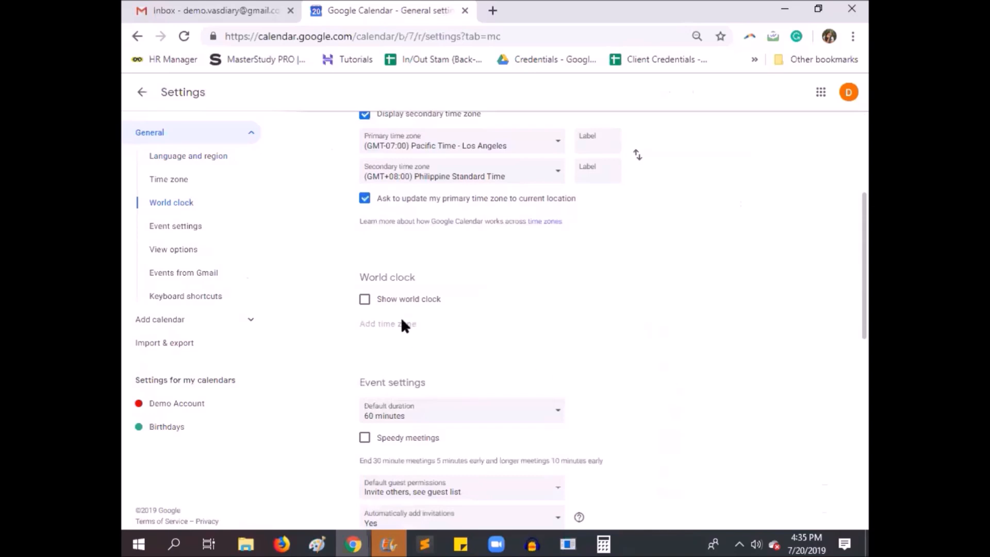
left_click(366, 302)
left_click(365, 300)
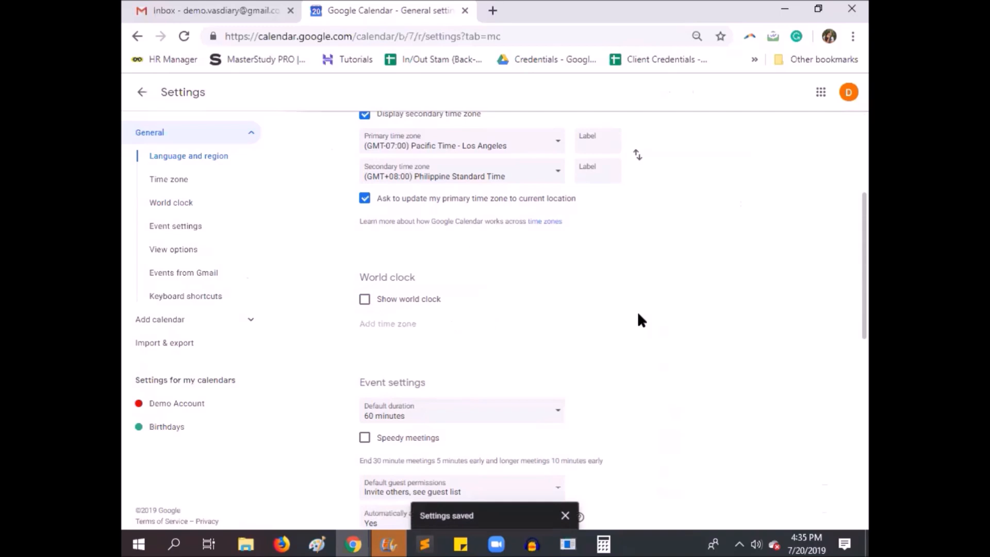
Check the default duration in the event settings, and start a new event on Monday, July 15 at 4:00am in the calendar
scroll(637, 312, "down", 3)
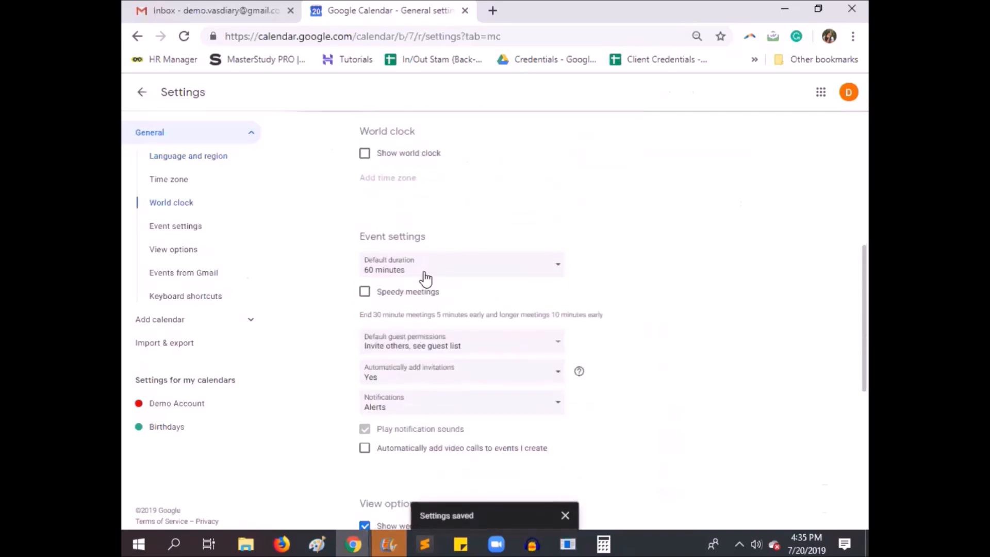
left_click(425, 278)
left_click(426, 279)
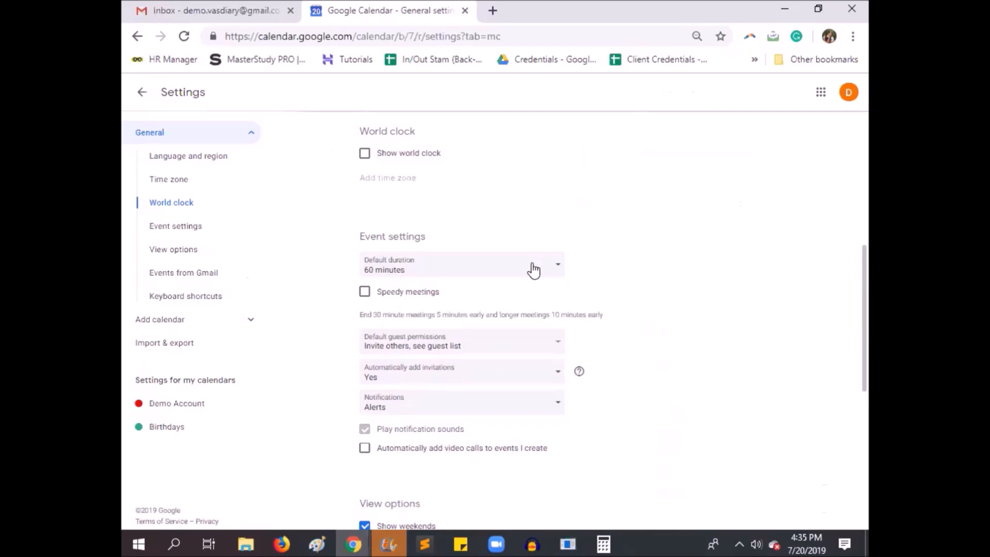
left_click(142, 93)
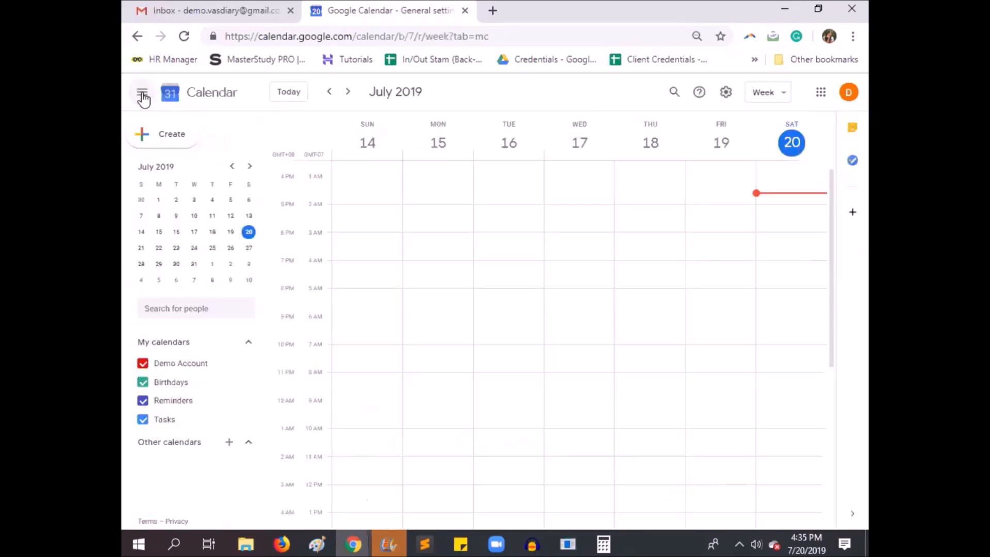
left_click(438, 270)
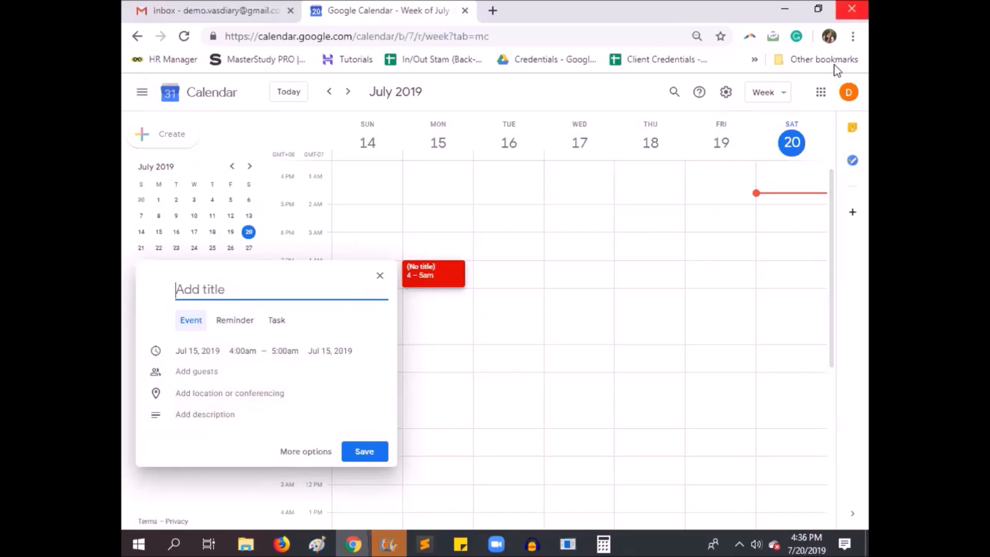
Review the default duration choices and the default guest permissions in the event settings
left_click(726, 93)
left_click(753, 133)
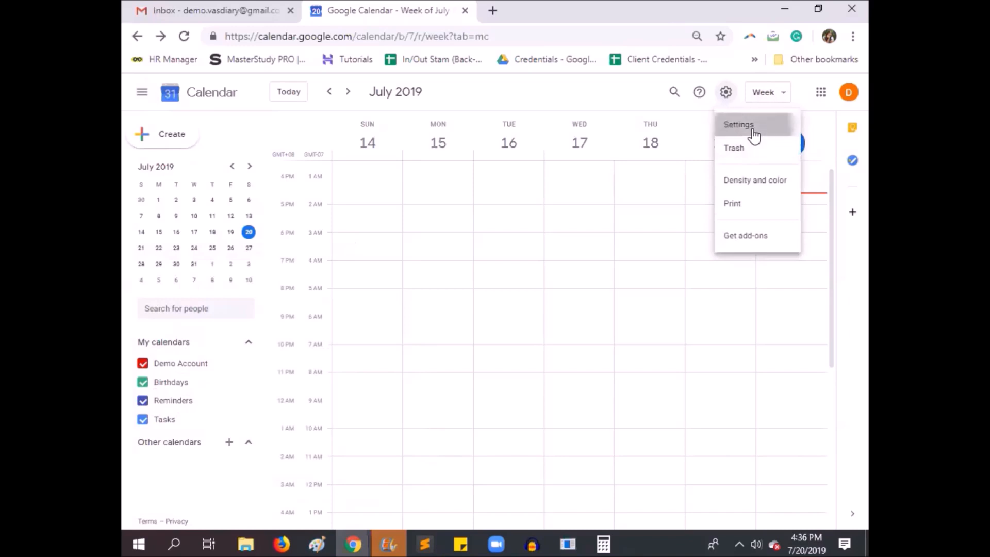
scroll(464, 366, "down", 7)
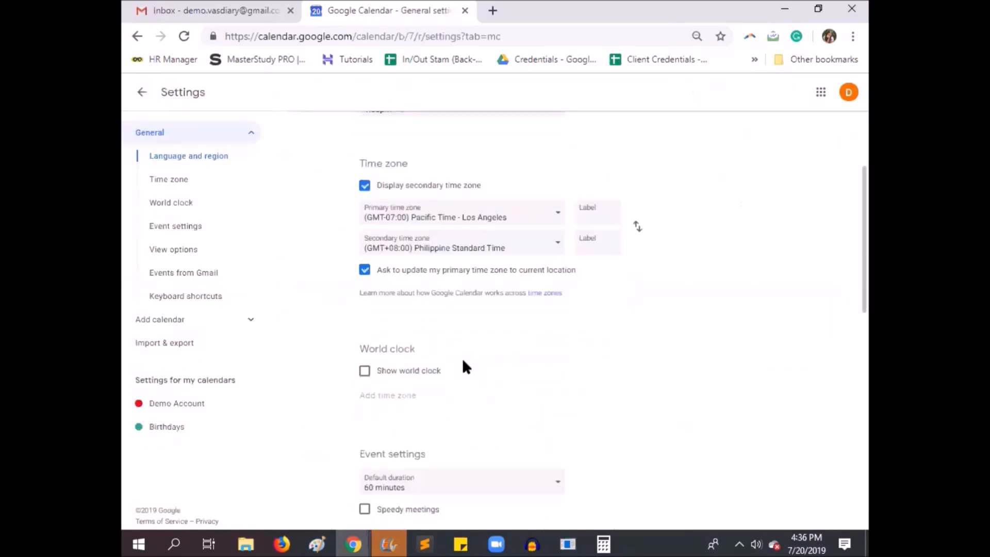
left_click(495, 274)
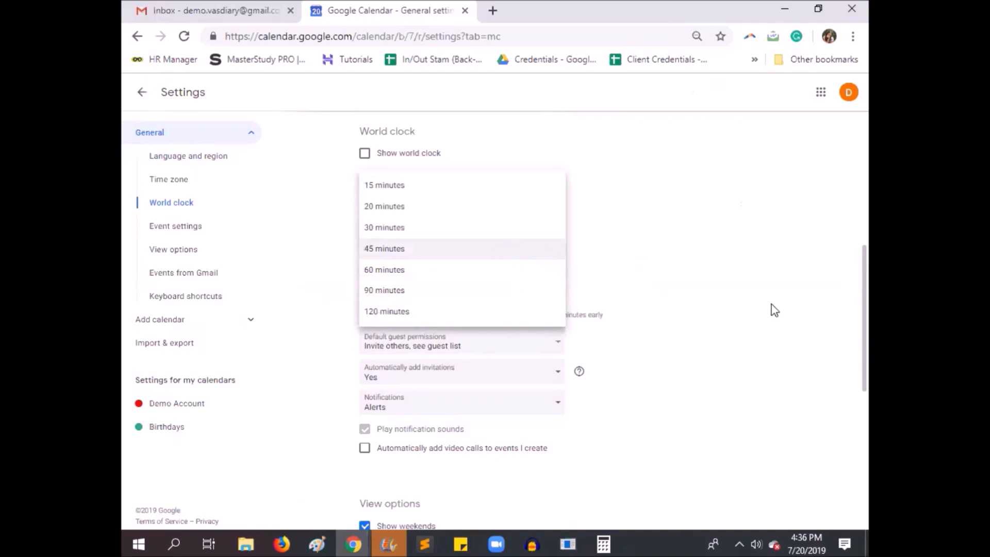
left_click(767, 322)
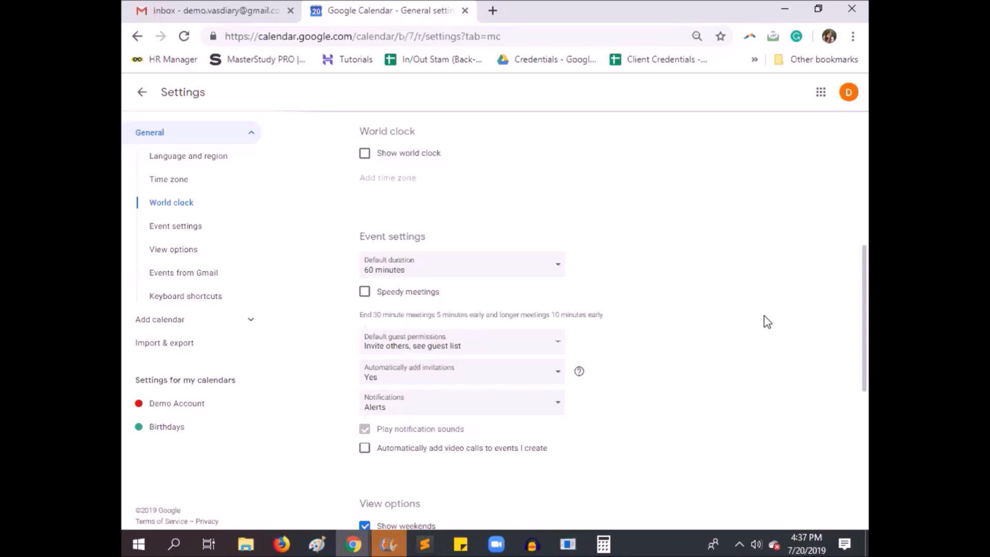
left_click(554, 351)
scroll(776, 440, "down", 1)
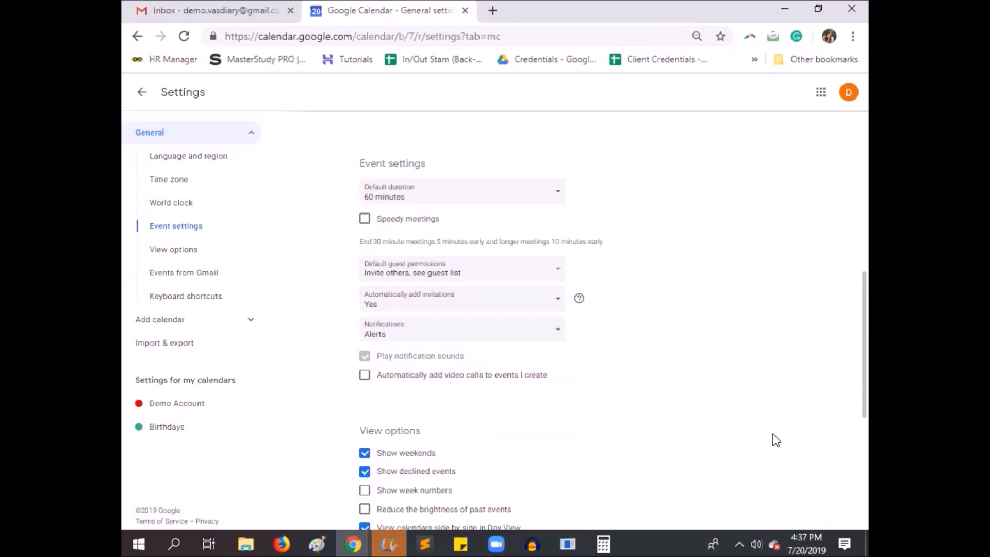
Review the week start, custom view and alternate calendar choices in the view options, keeping the custom view at 4 days
scroll(776, 439, "down", 2)
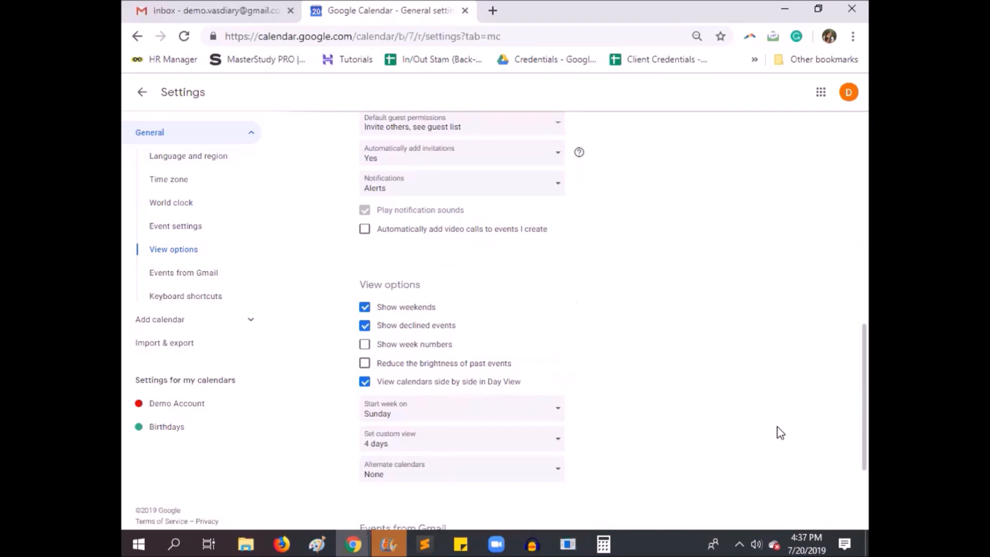
scroll(786, 415, "down", 1)
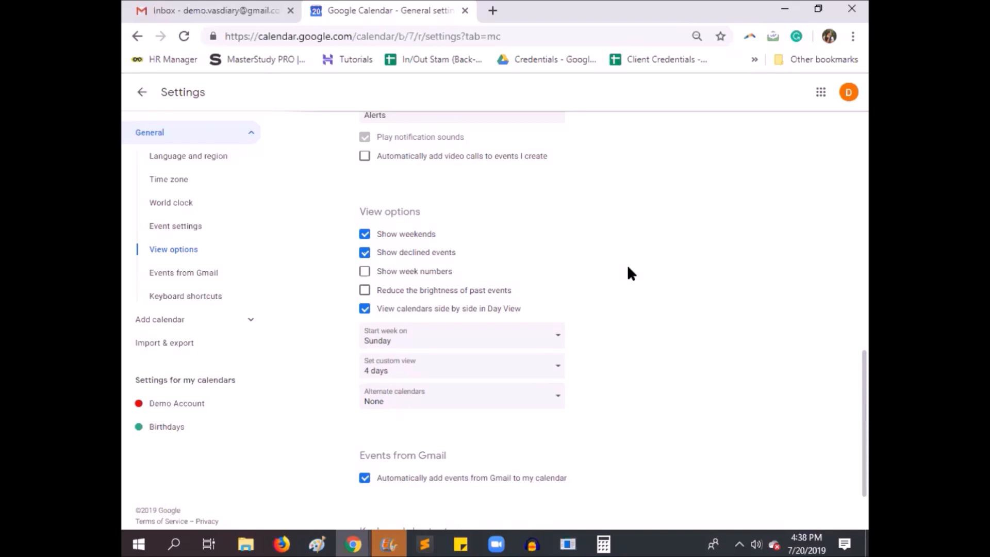
left_click(552, 340)
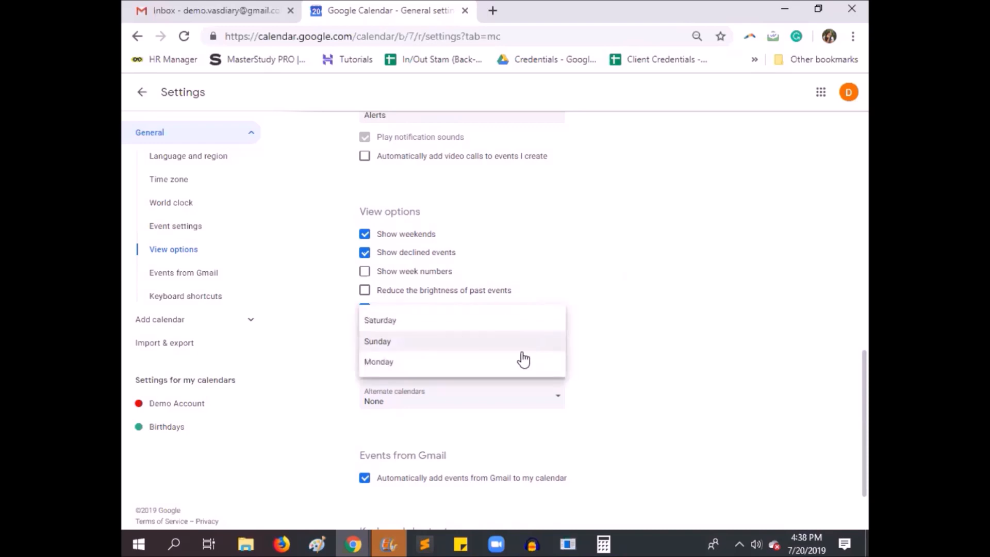
left_click(679, 317)
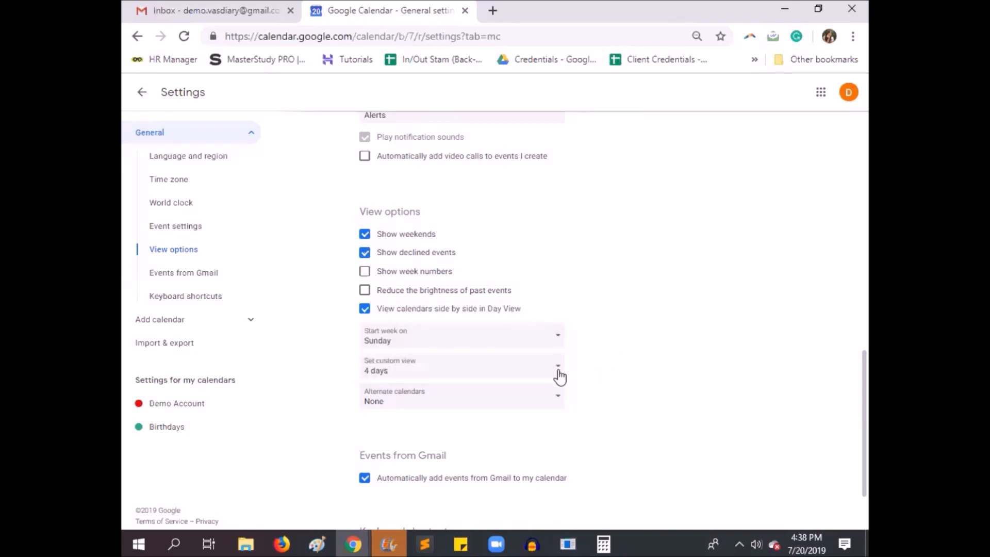
left_click(421, 377)
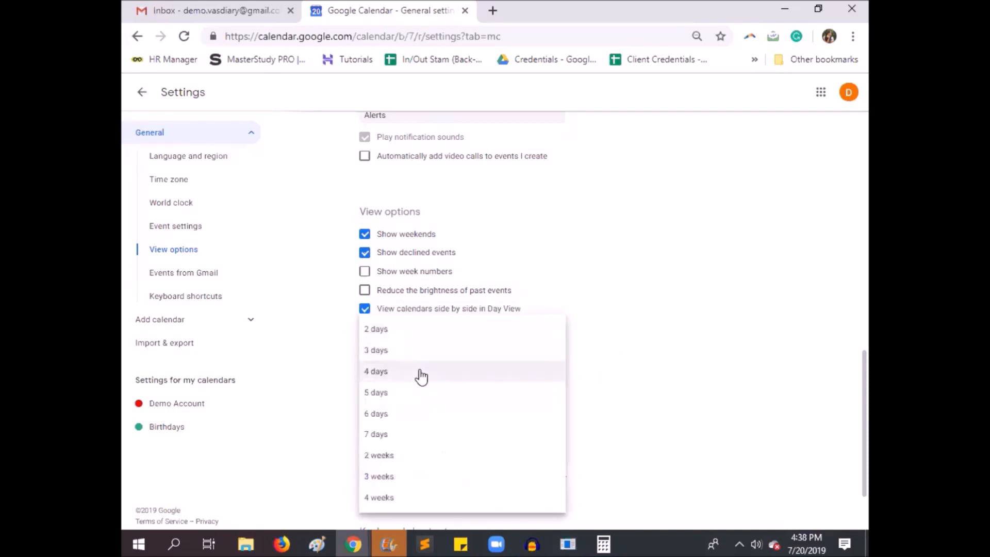
left_click(421, 377)
scroll(634, 329, "down", 2)
left_click(566, 317)
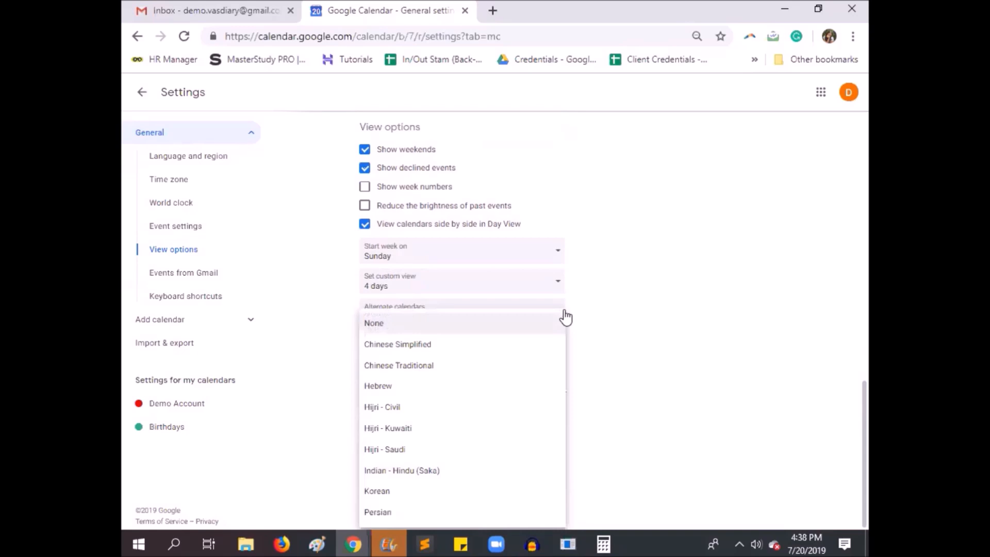
left_click(789, 367)
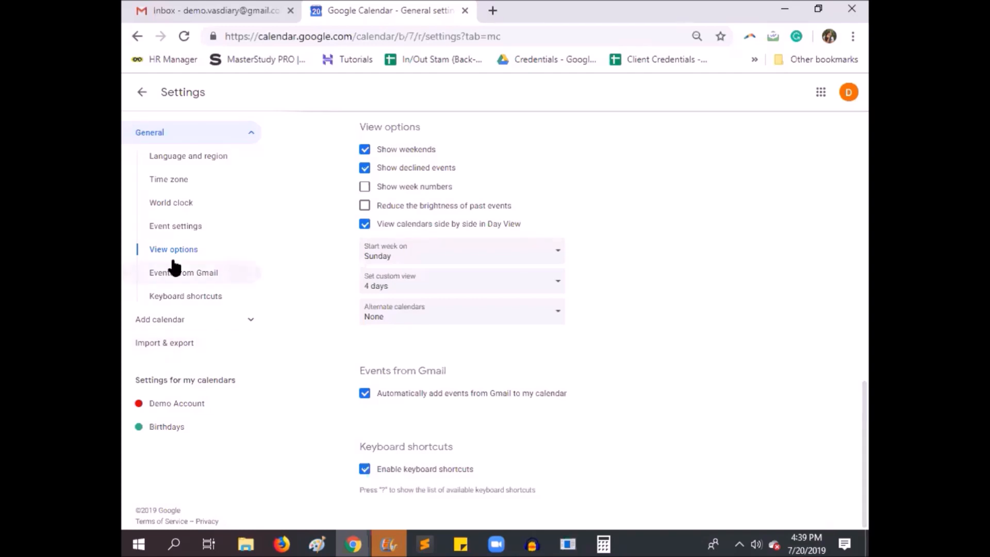
Review the Subscribe to calendar page and the Create new calendar form, including its time zone choices
left_click(230, 327)
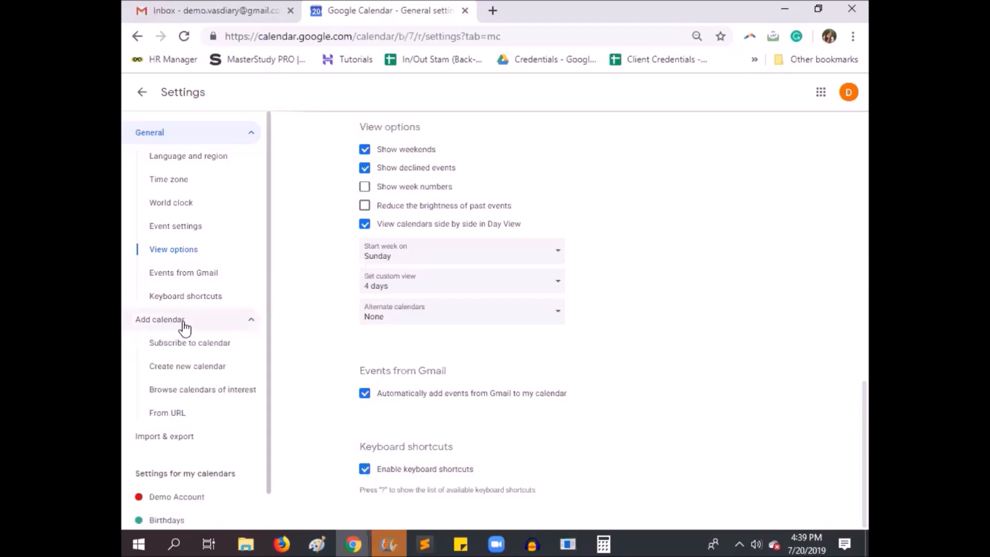
left_click(230, 344)
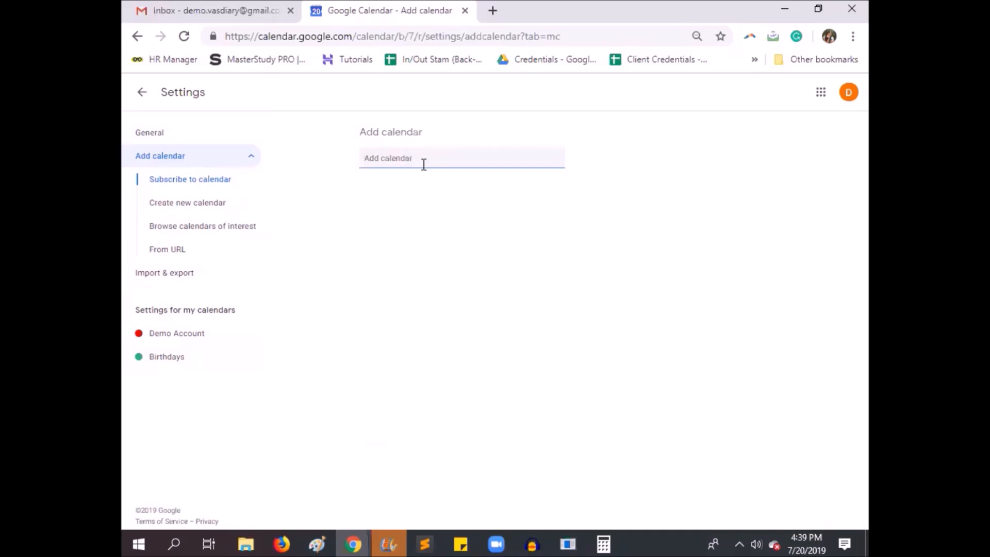
left_click(195, 213)
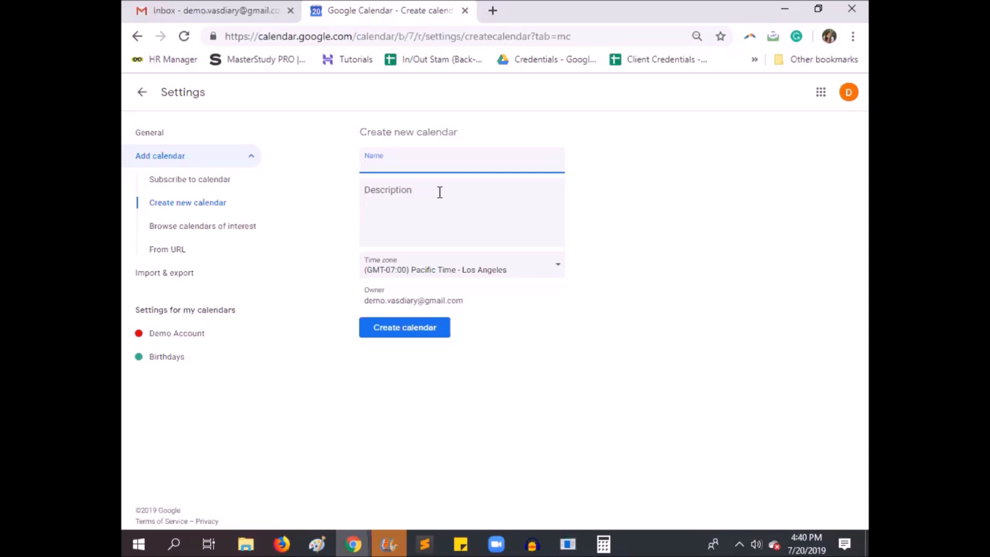
left_click(514, 276)
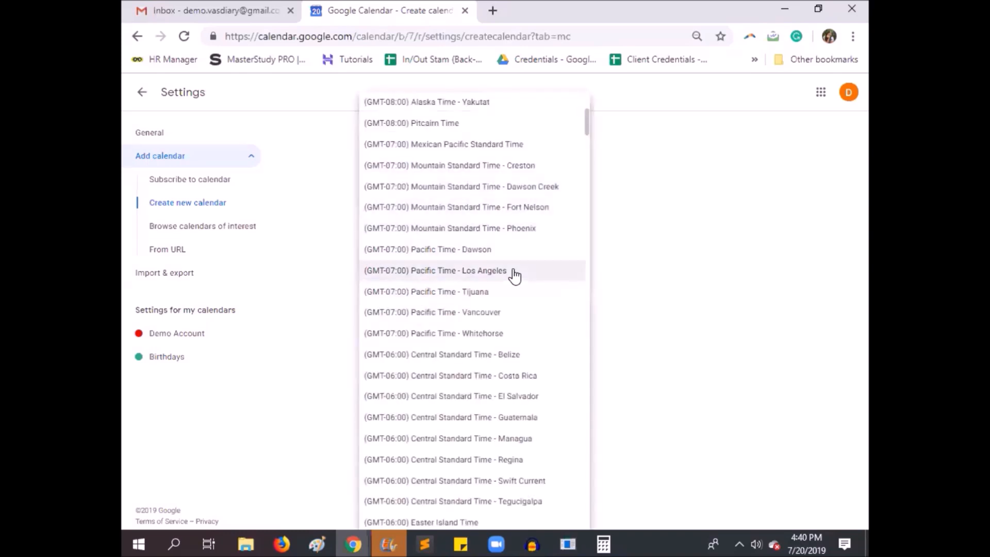
left_click(762, 239)
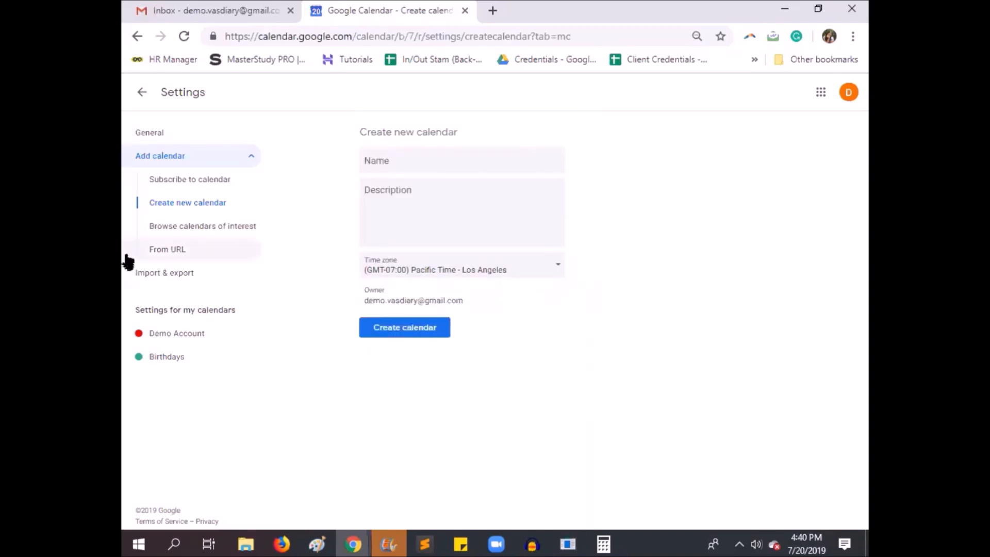
Browse the calendars of interest, expanding the Baseball leagues and checking the holiday calendars
left_click(241, 238)
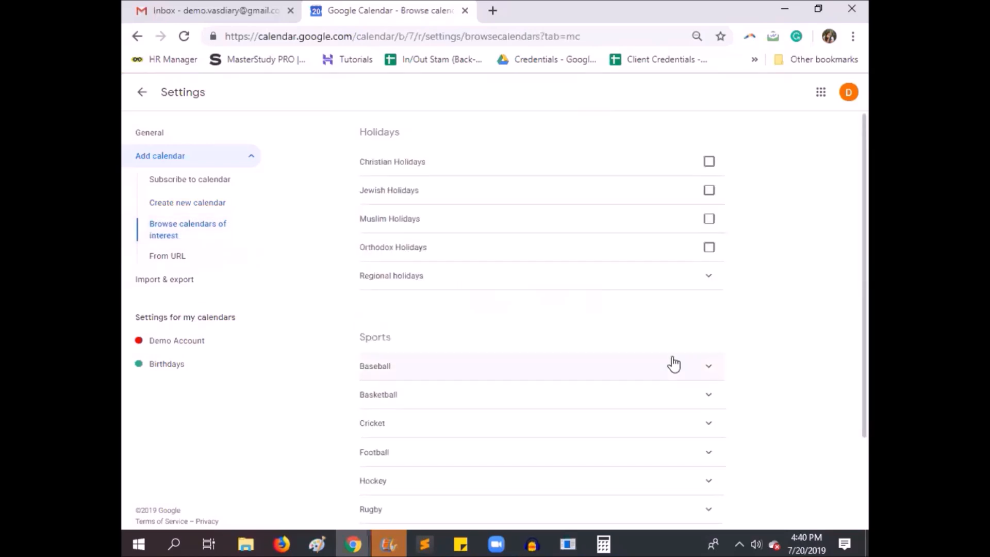
left_click(707, 369)
scroll(706, 369, "down", 7)
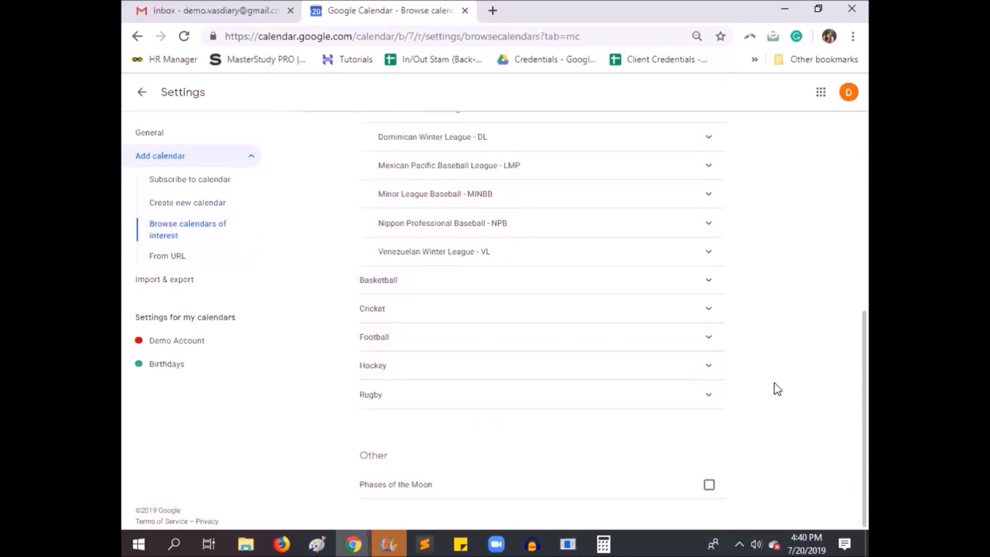
scroll(732, 397, "up", 7)
mouse_move(689, 196)
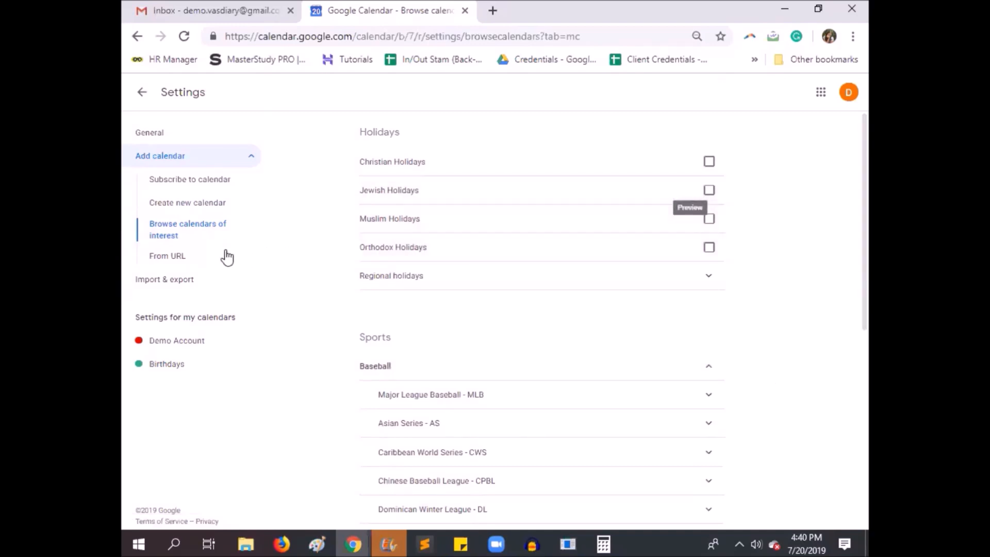
Review the From URL and Import & export pages, and open the settings of the Demo Account calendar
left_click(183, 258)
left_click(192, 226)
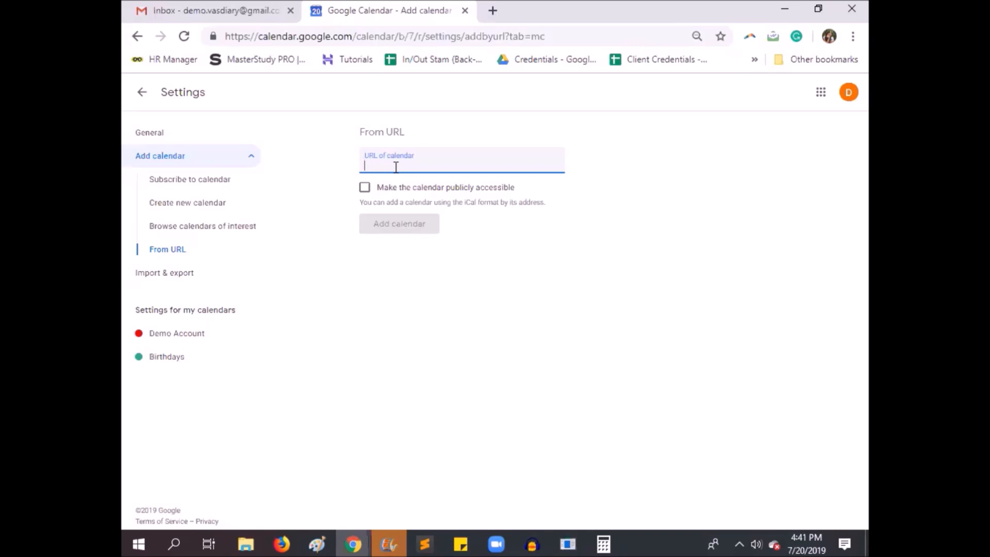
left_click(196, 274)
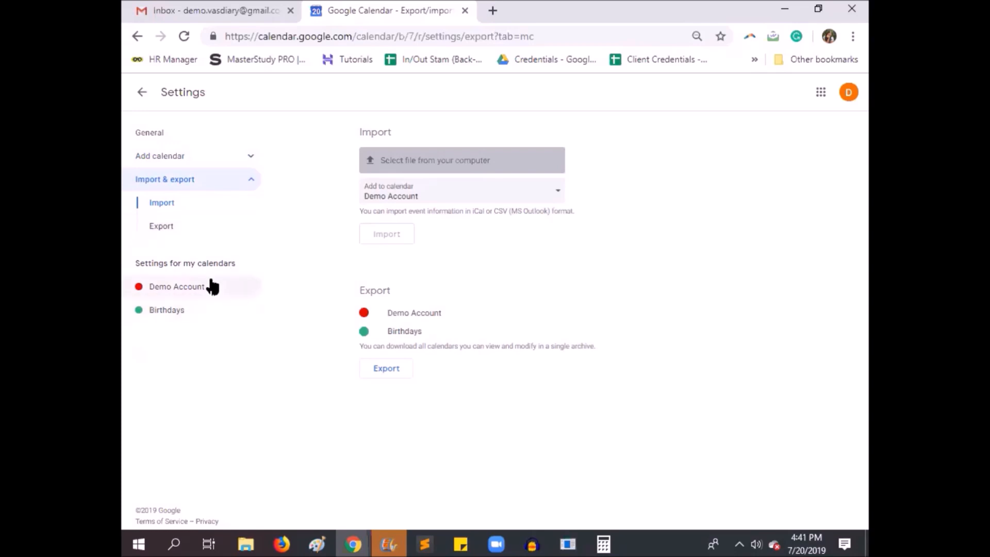
left_click(223, 293)
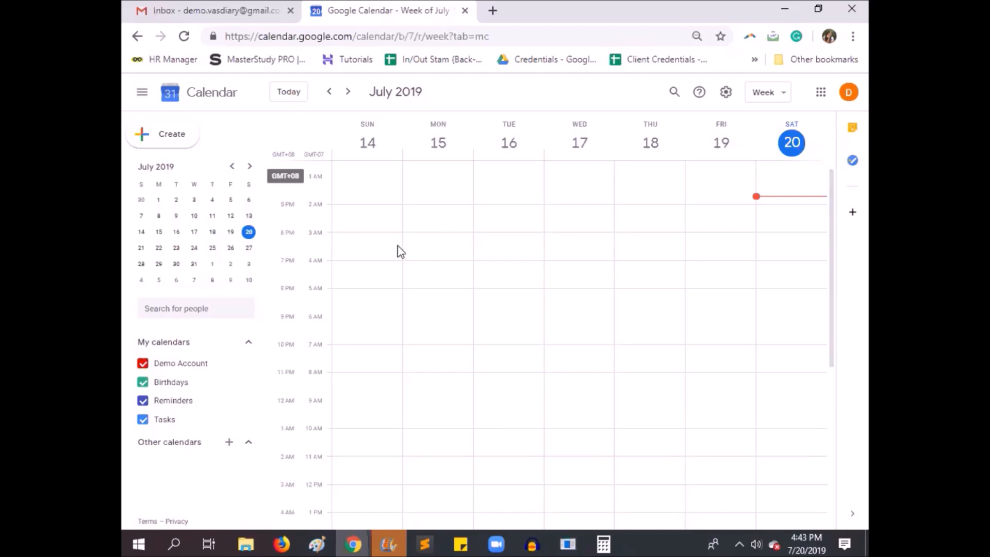
Start a new event on Monday, July 15 at 3:00am and set its end time to 3:15am
left_click(428, 242)
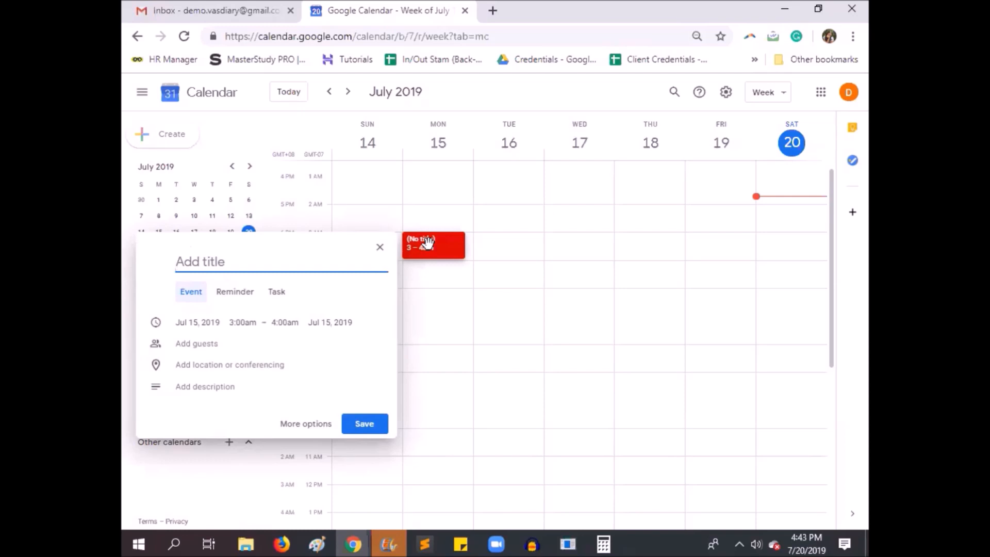
left_click(276, 323)
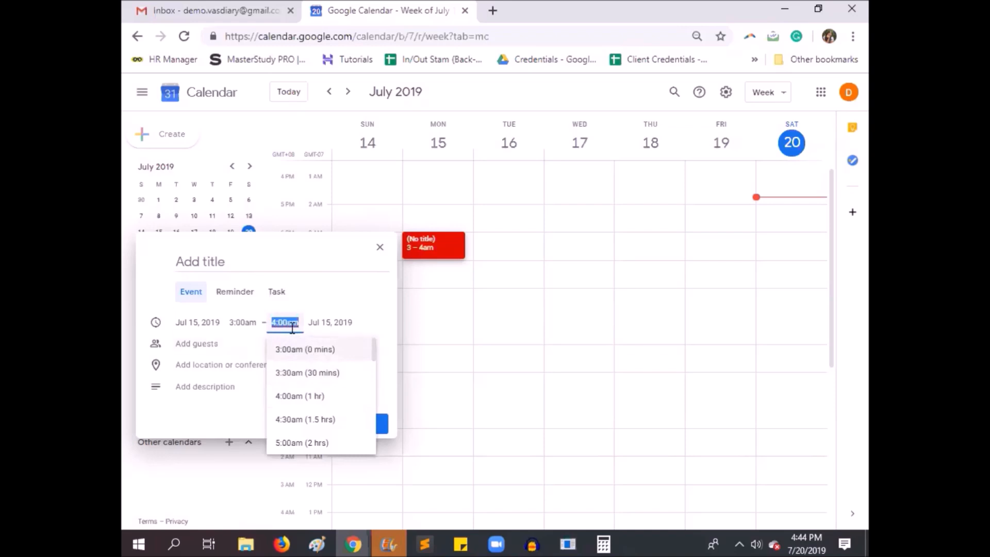
type("3")
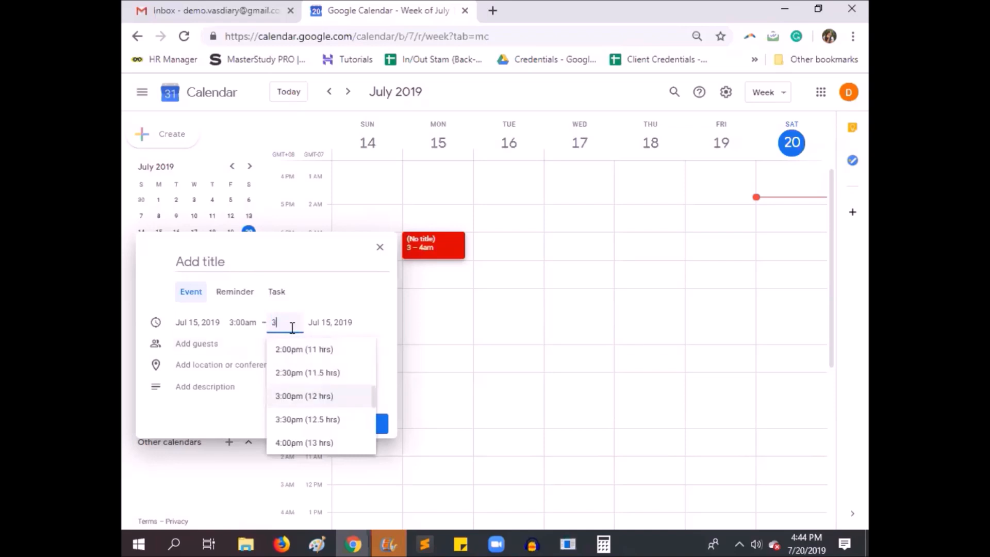
type(":15")
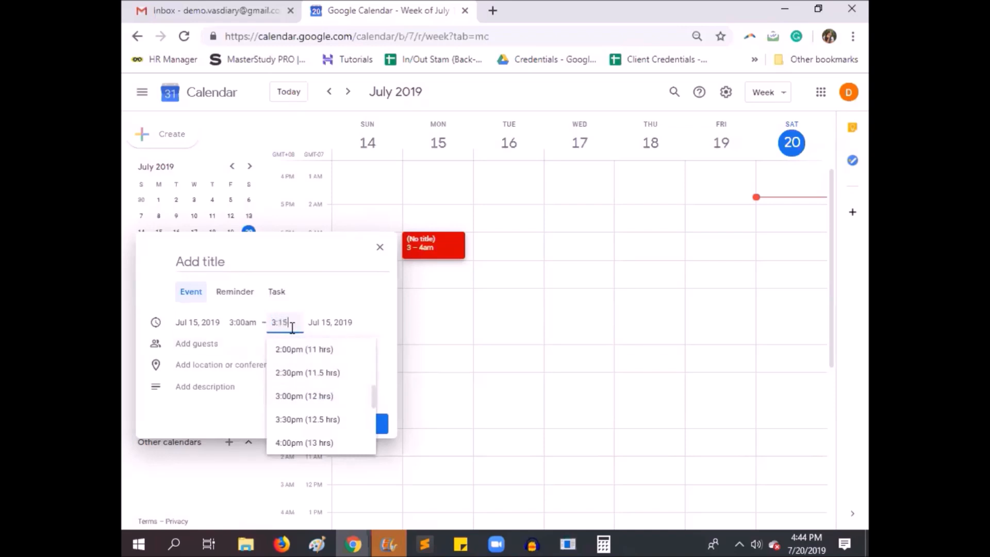
key("Return")
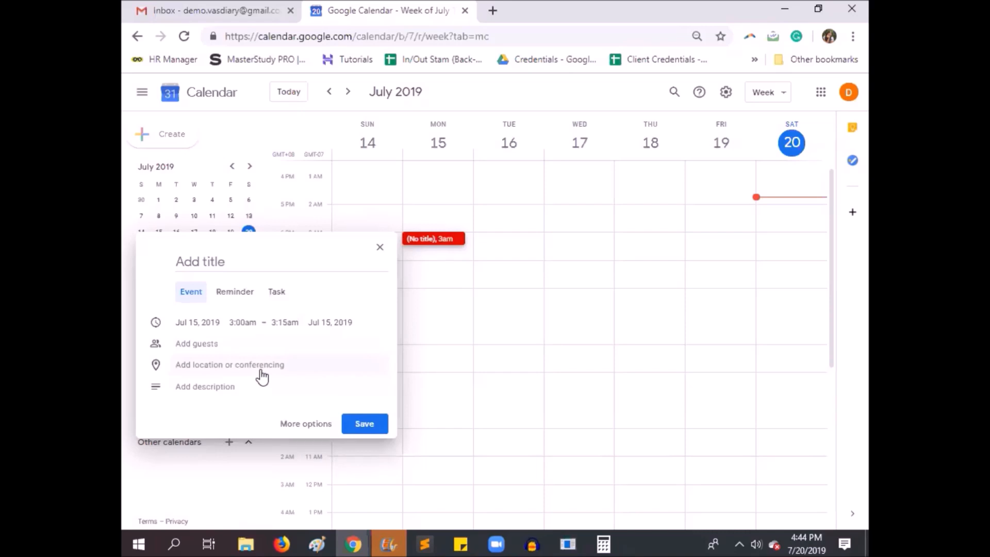
Open the new event's full options, check its Find a Time schedule, and return to the Event Details
left_click(229, 389)
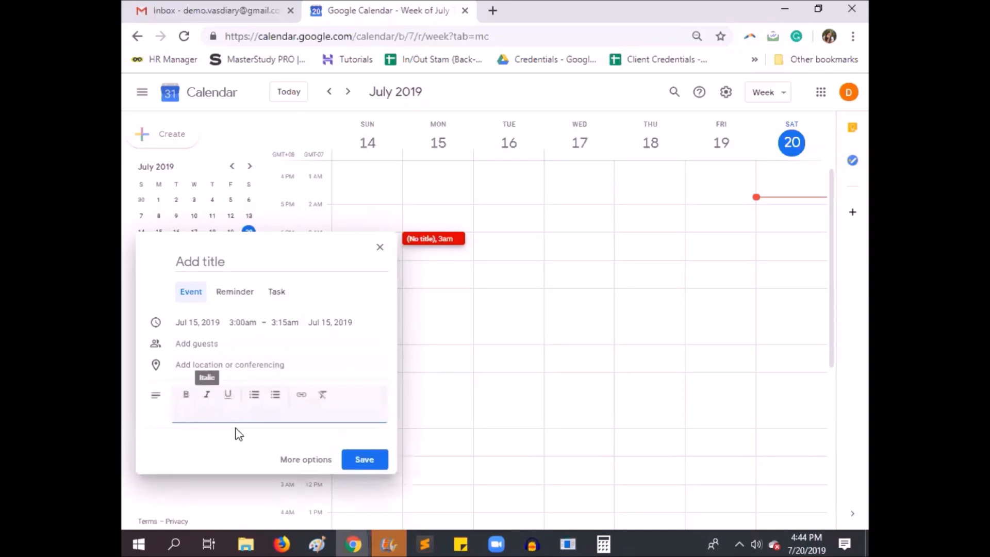
left_click(309, 460)
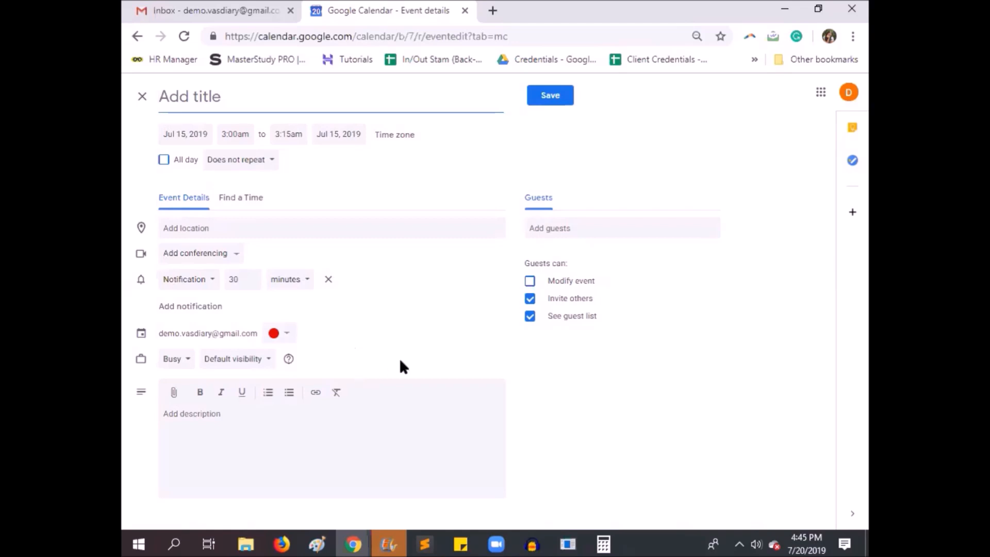
mouse_move(400, 360)
left_click(253, 209)
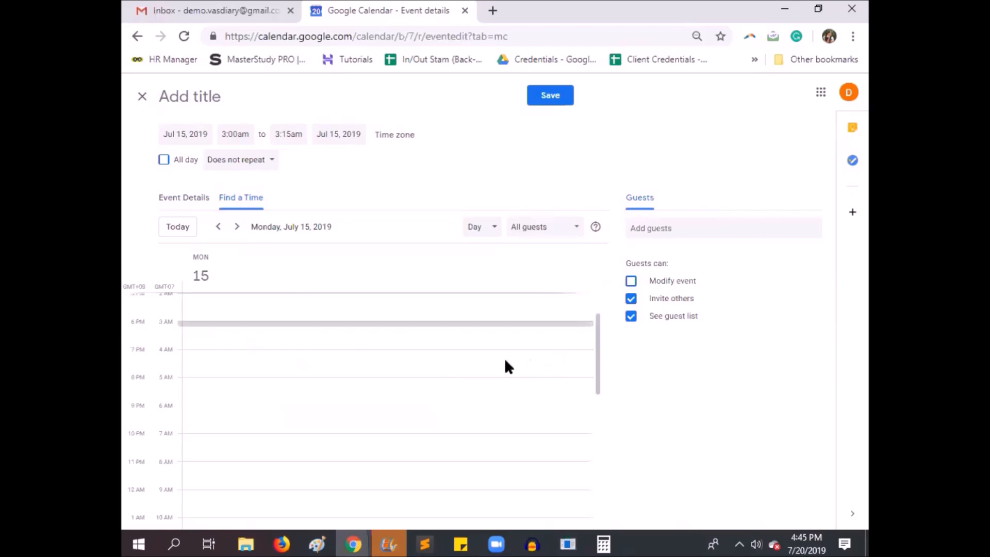
left_click(195, 210)
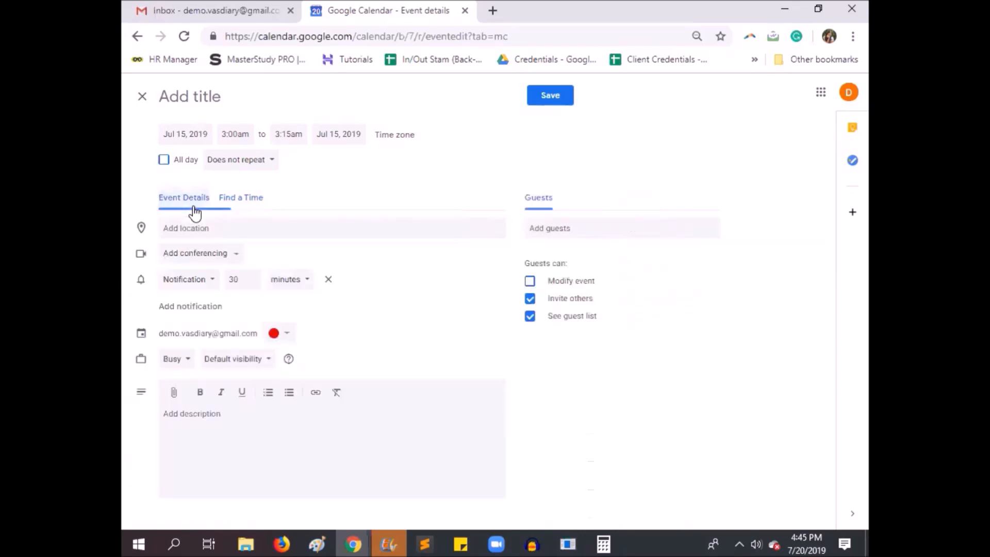
Review the new event's location field, its conferencing choices and the notification type options without changing them
left_click(284, 234)
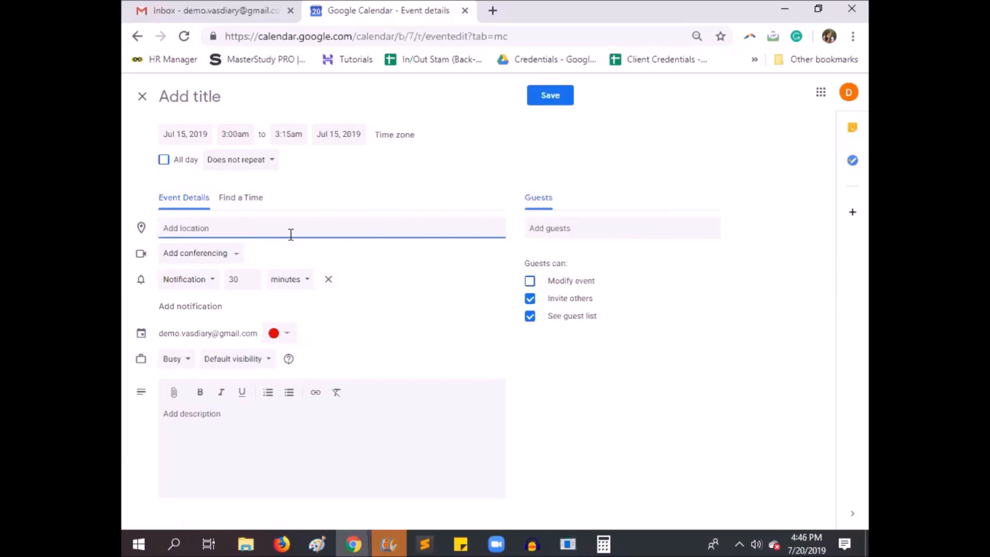
left_click(230, 253)
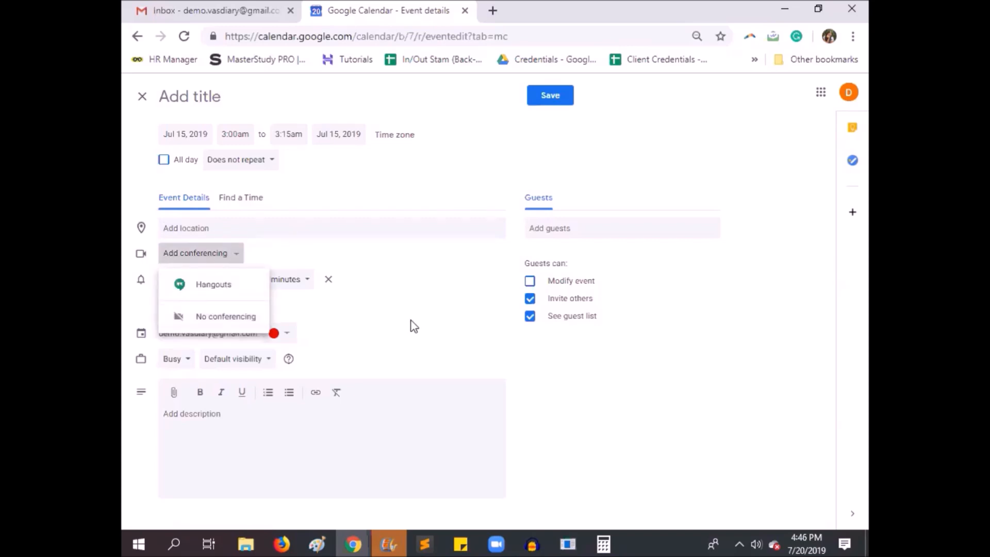
left_click(221, 258)
left_click(217, 258)
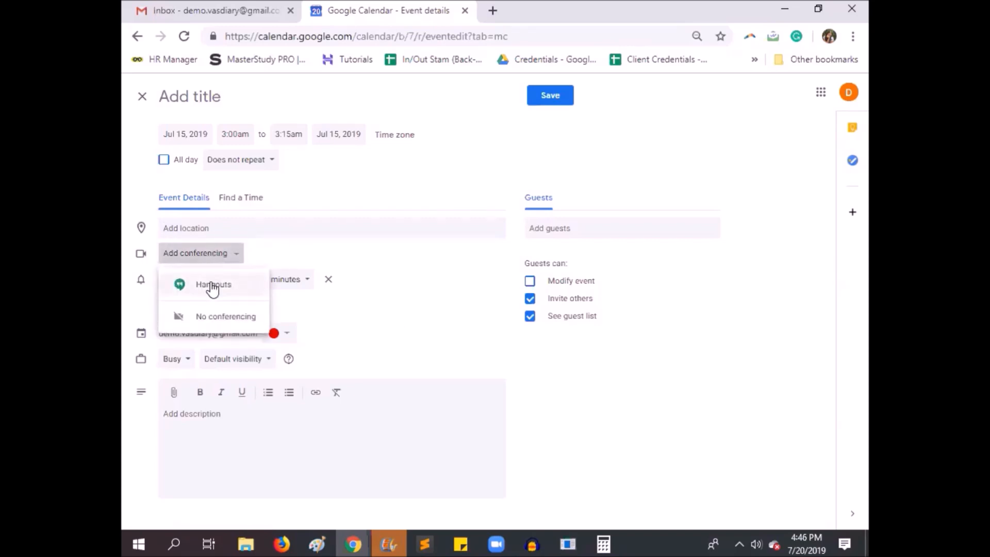
left_click(477, 317)
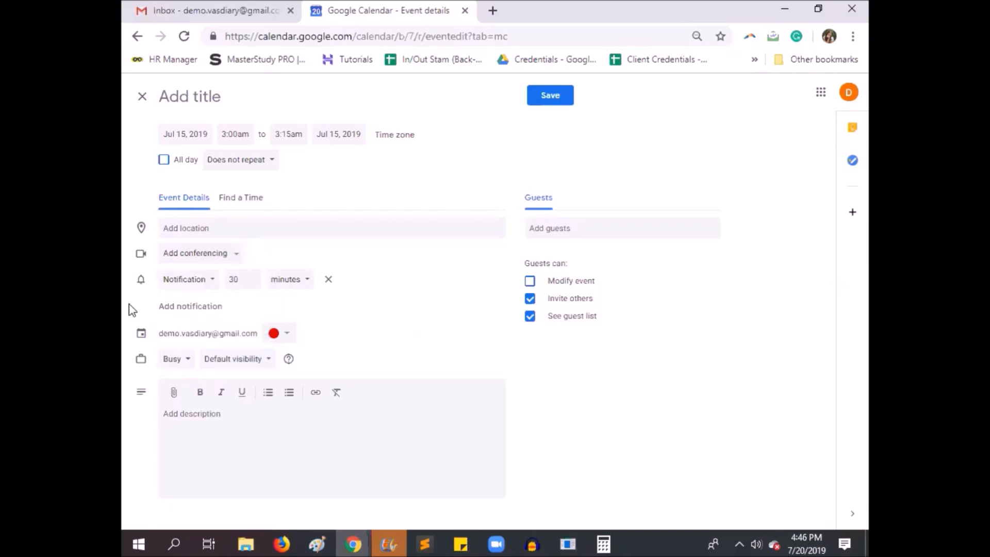
left_click(209, 288)
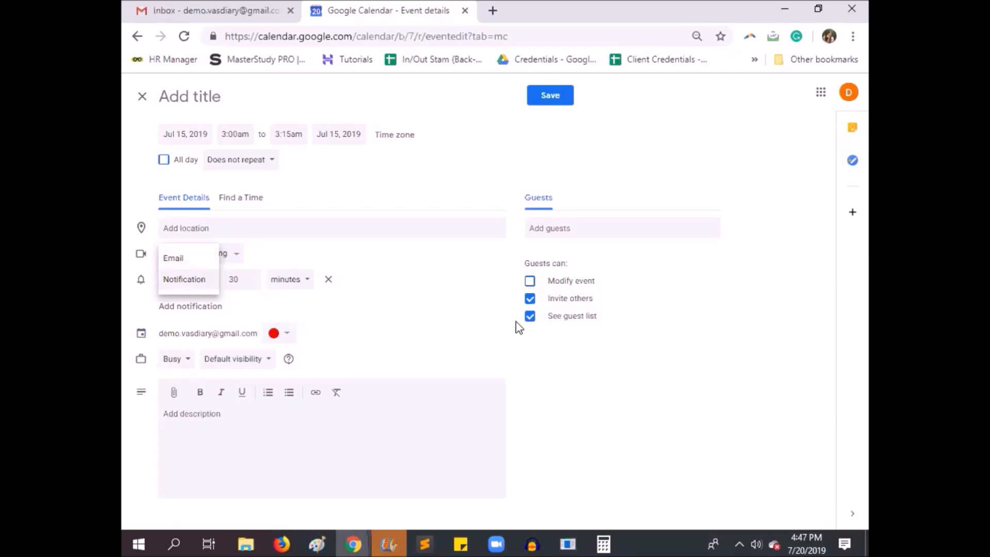
left_click(454, 313)
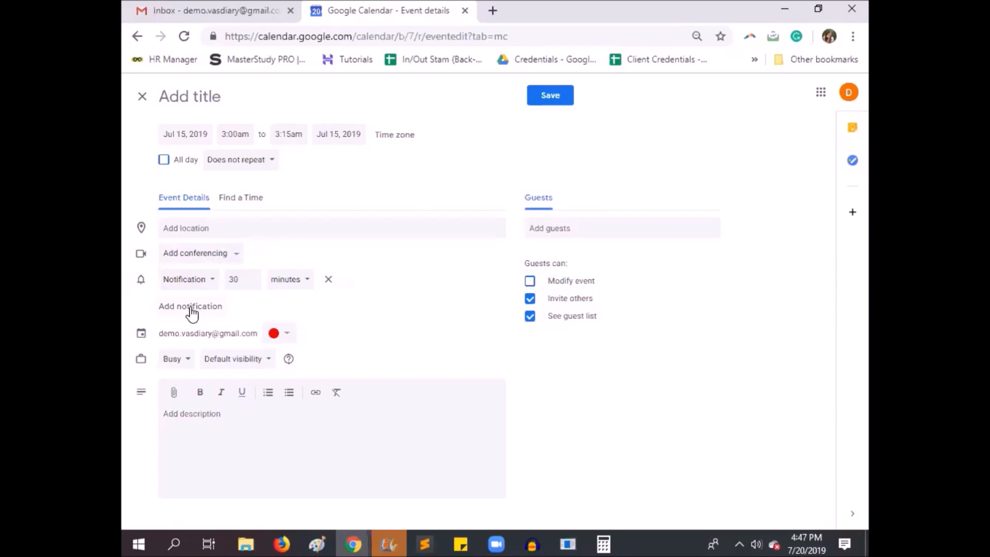
Add a second notification 10 minutes before the event, and look through its type options and the event colour choices
left_click(224, 310)
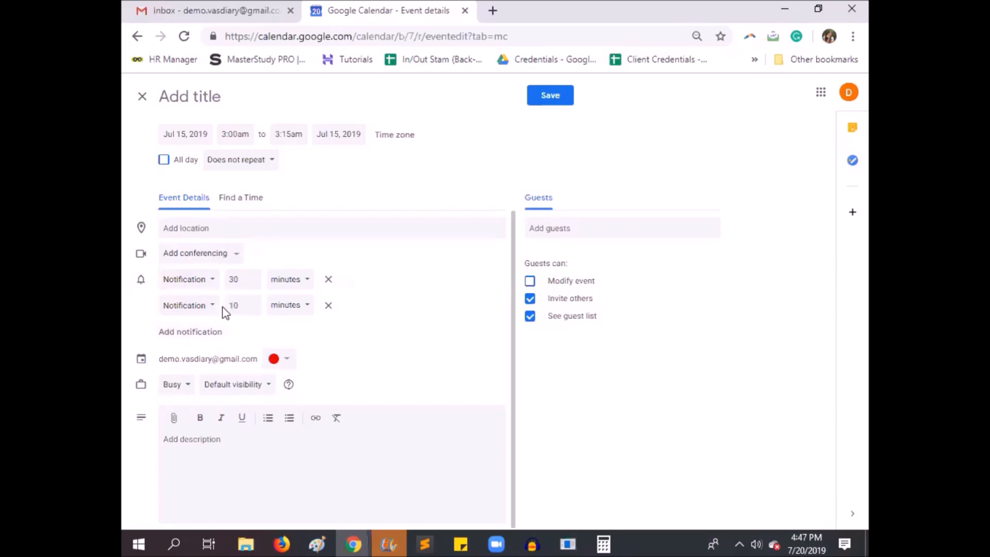
left_click(187, 308)
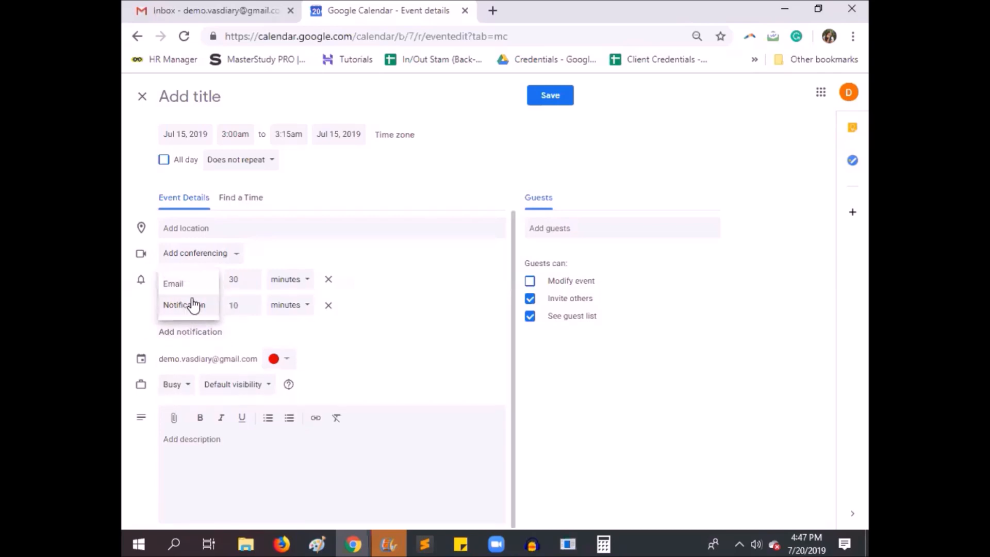
left_click(411, 332)
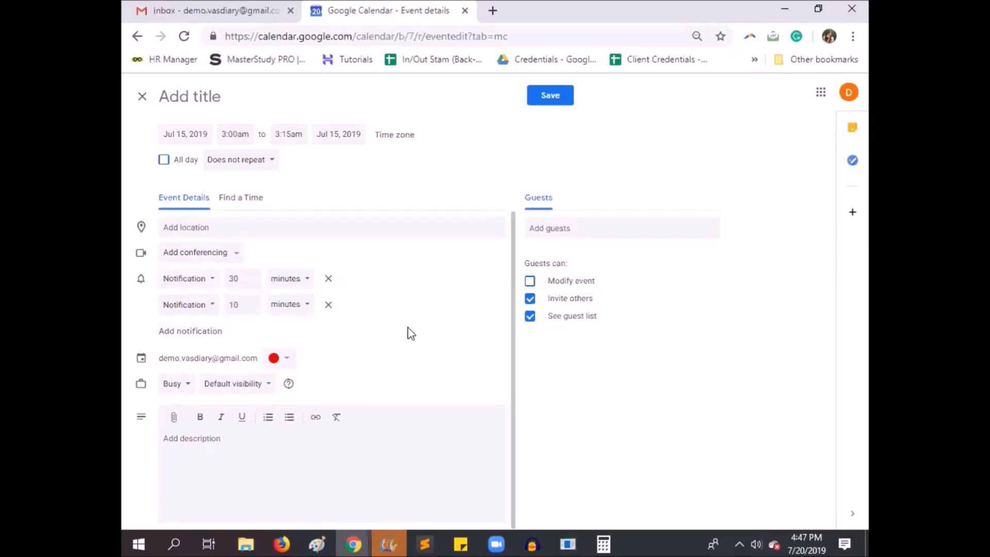
left_click(287, 359)
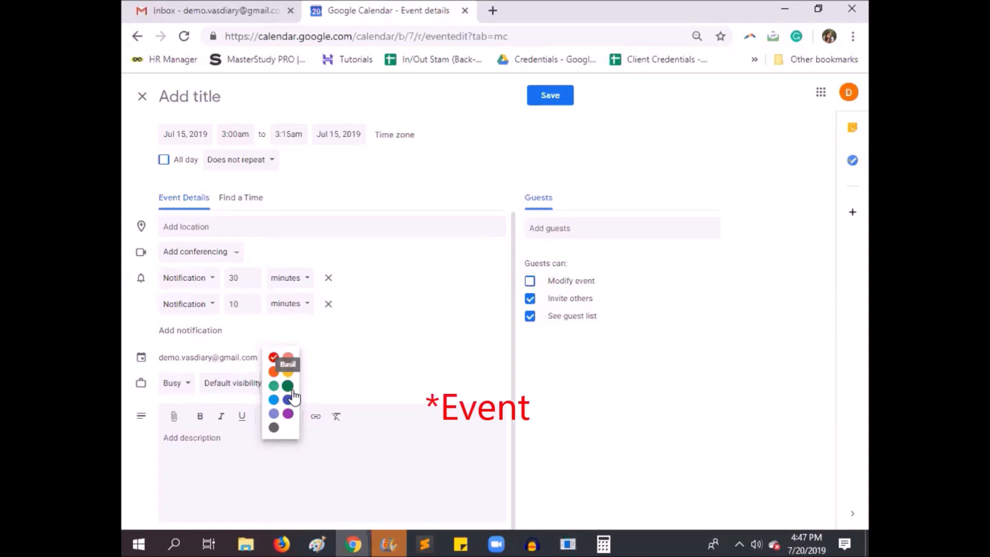
left_click(203, 487)
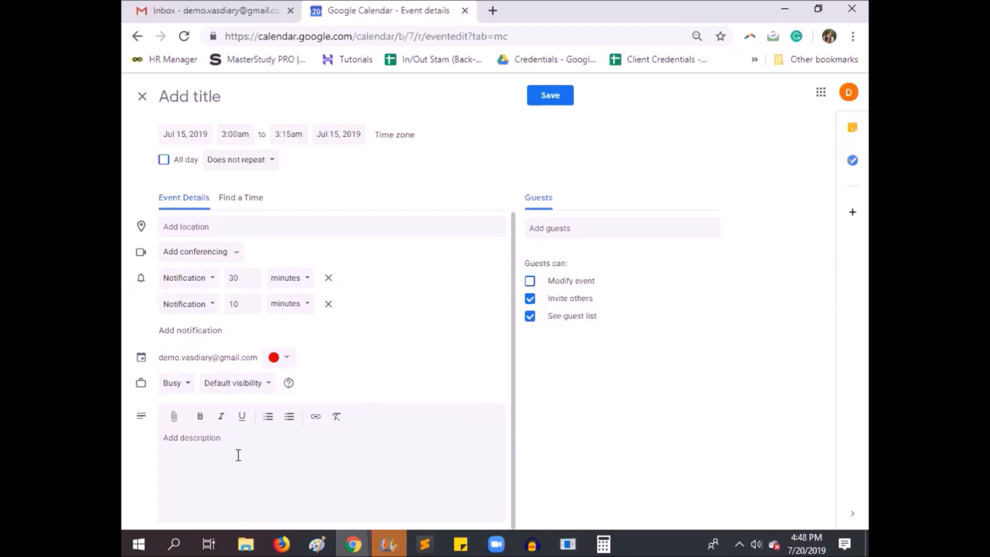
Add one guest to the event using the guest's e-mail address
left_click(588, 222)
key("ctrl+a")
key("ctrl+c")
key("BackSpace")
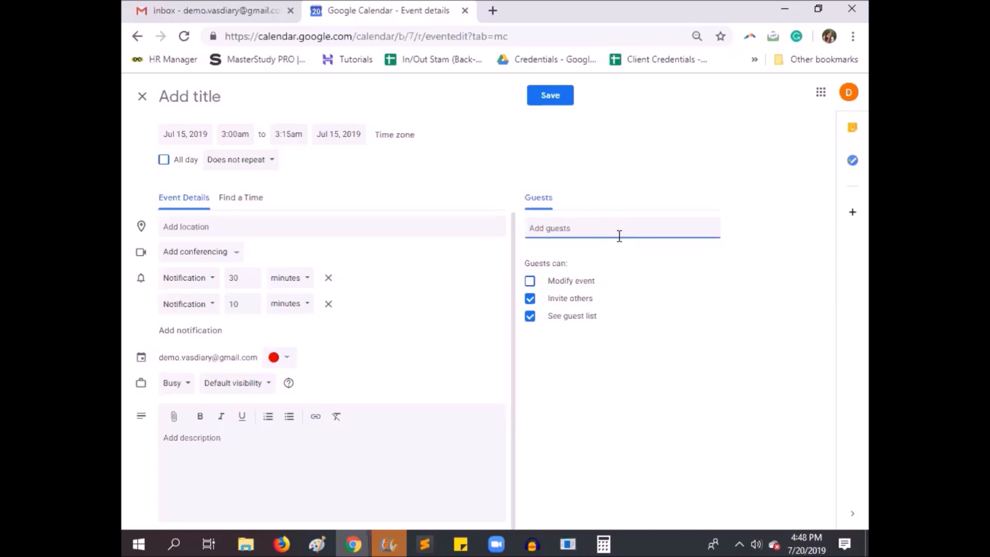
key("ctrl+v")
key("Return")
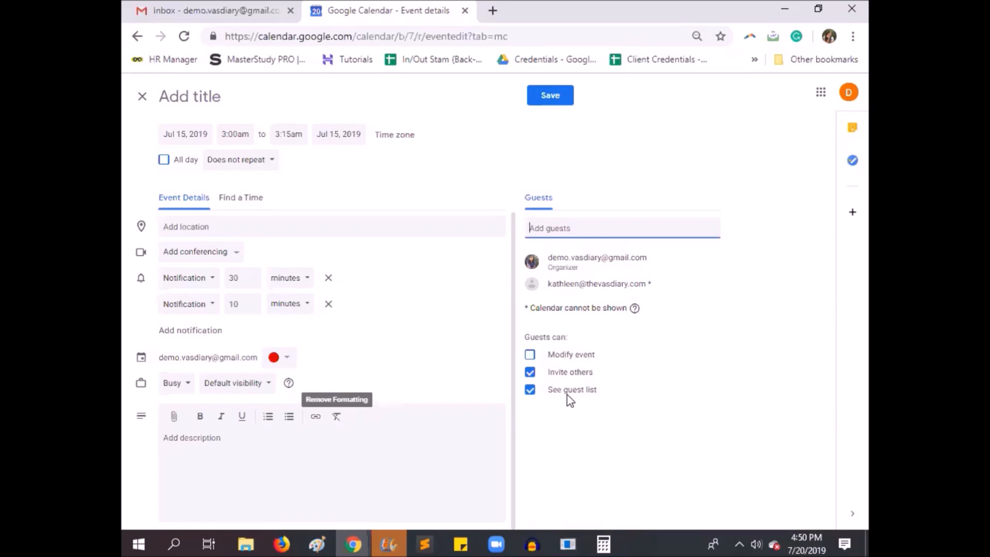
left_click(610, 386)
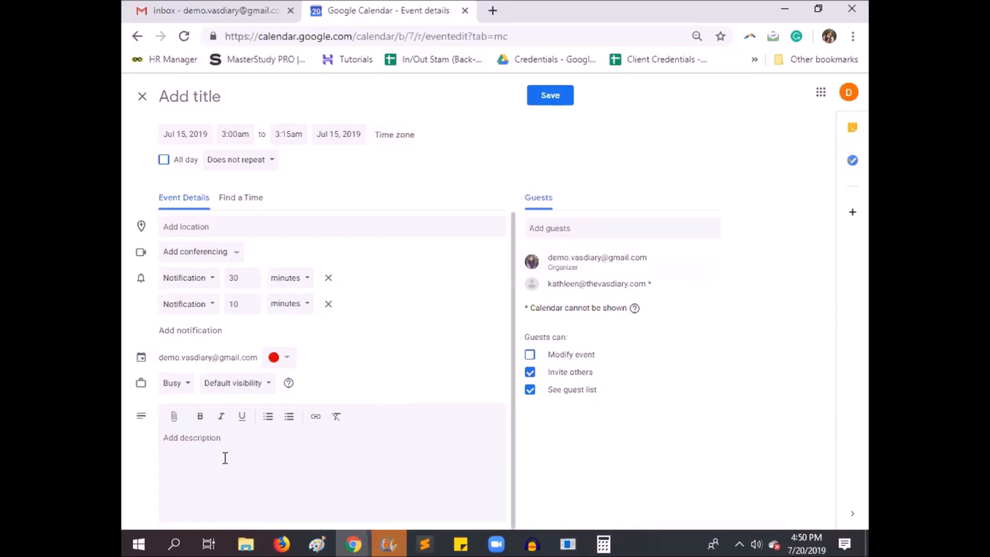
Title the event "aaaaq" and save it, sending the invitation e-mail to its guest
left_click(224, 105)
type("aaaaq")
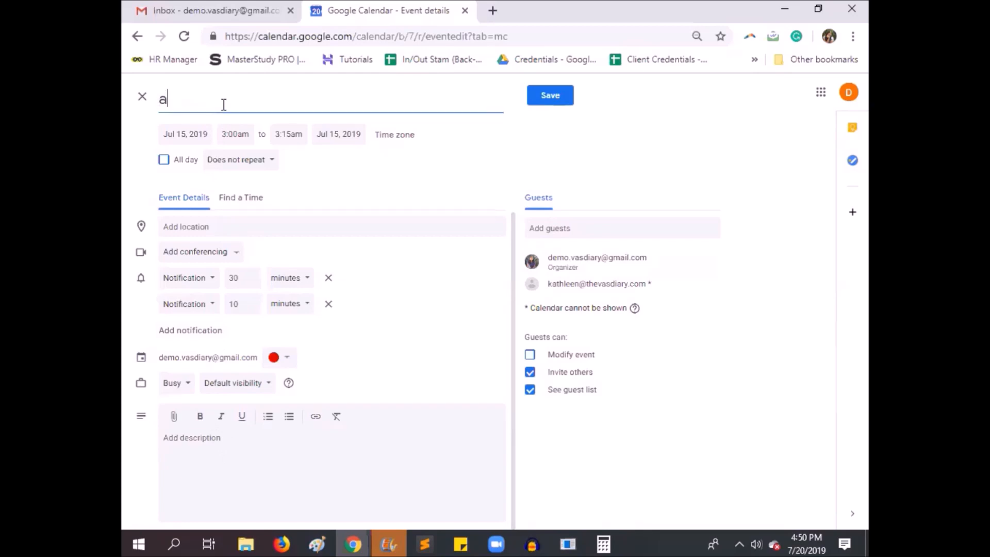
left_click(573, 97)
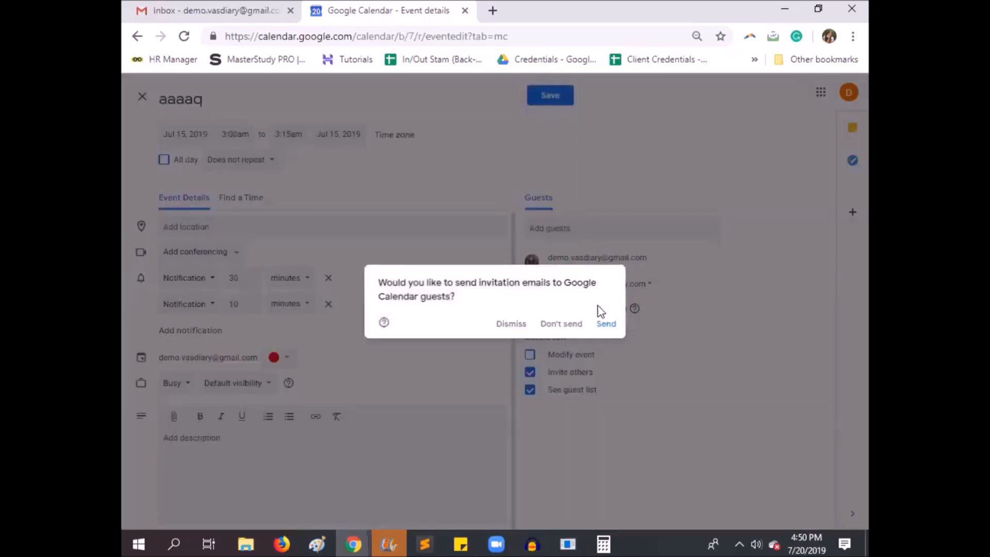
left_click_drag(376, 282, 484, 296)
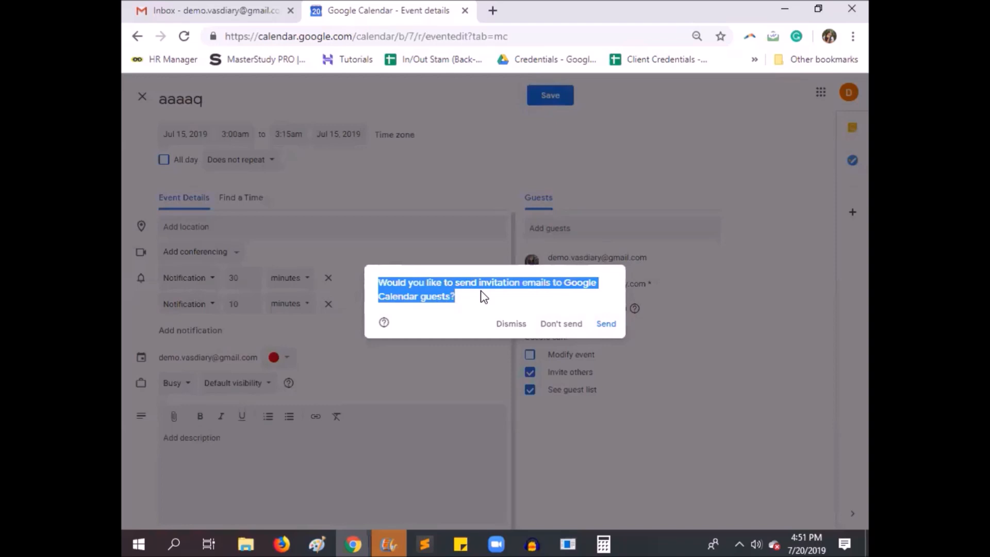
left_click(612, 328)
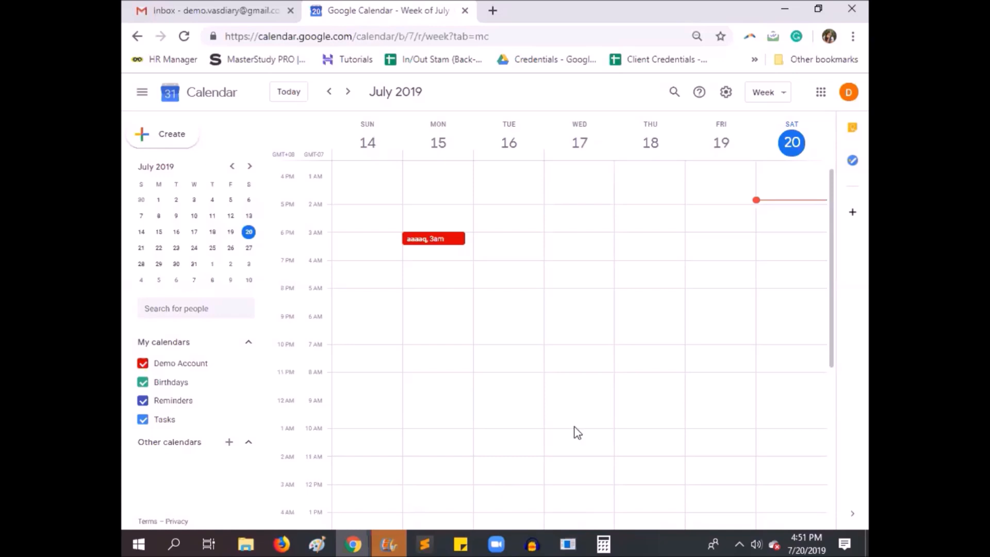
Edit the saved July 15 event, extending its title to "aaaaqbfdsbh aethnaetjm" and entering the description "bdgjndfnGdf"
left_click(444, 241)
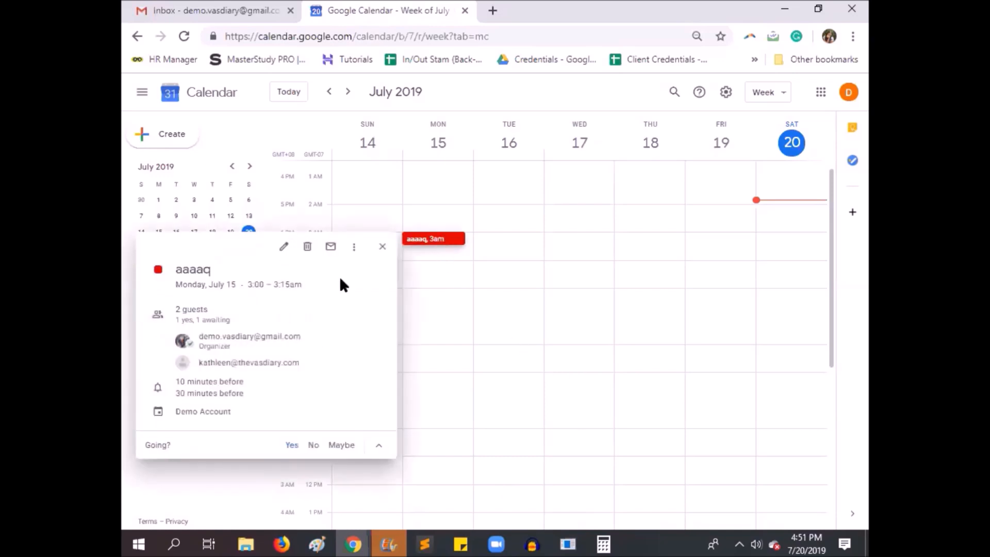
left_click(289, 248)
left_click(259, 100)
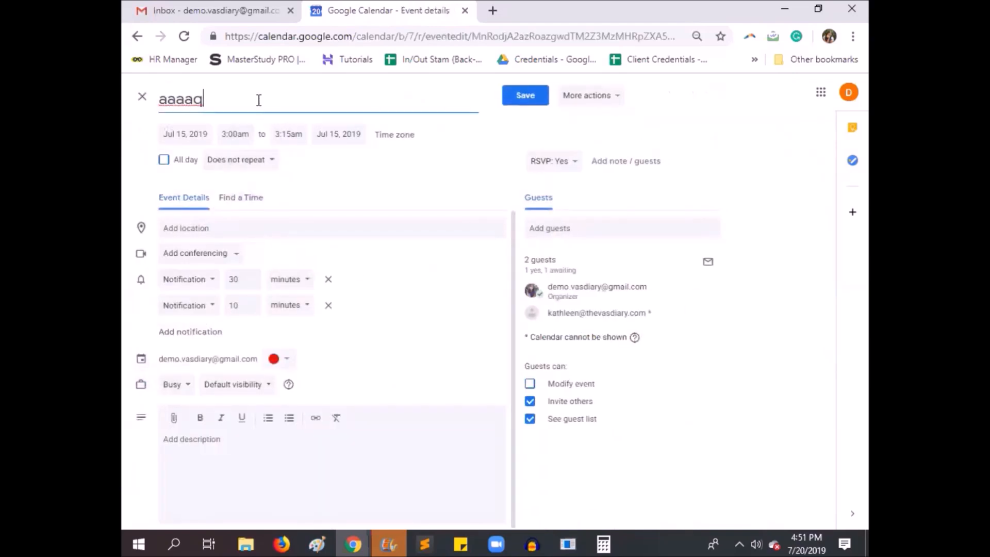
type("bfdsbh aet")
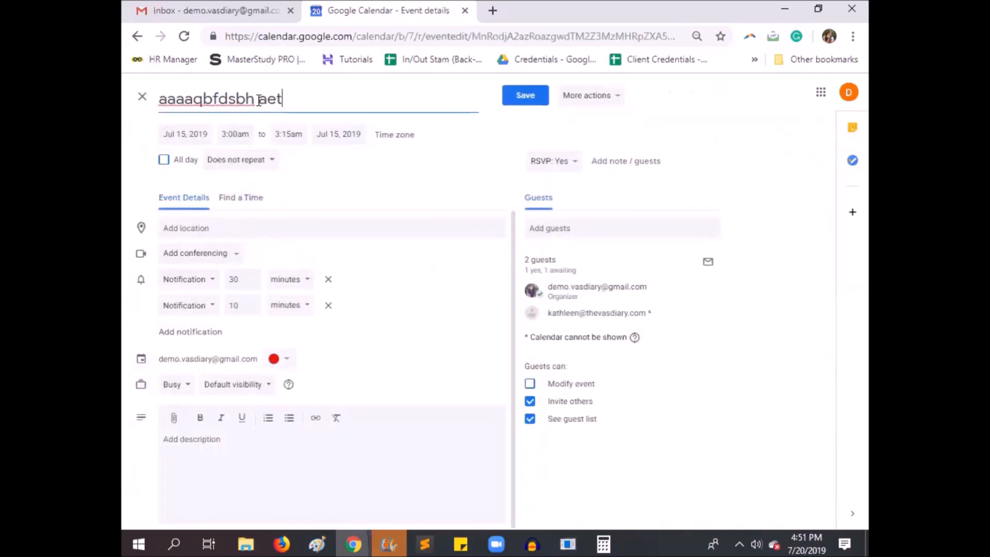
type("hnaetjm")
left_click(224, 472)
type("bdgjndfnGdf")
left_click(263, 228)
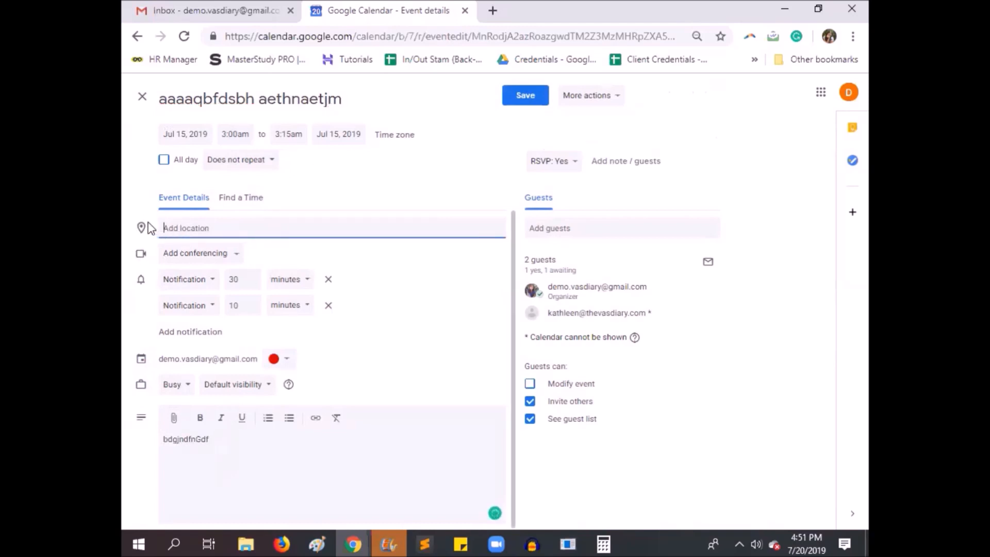
Start saving the edited event, write the guest message "The time has been moved from 2:30 to 3PM.", and dismiss the update prompt
left_click(525, 98)
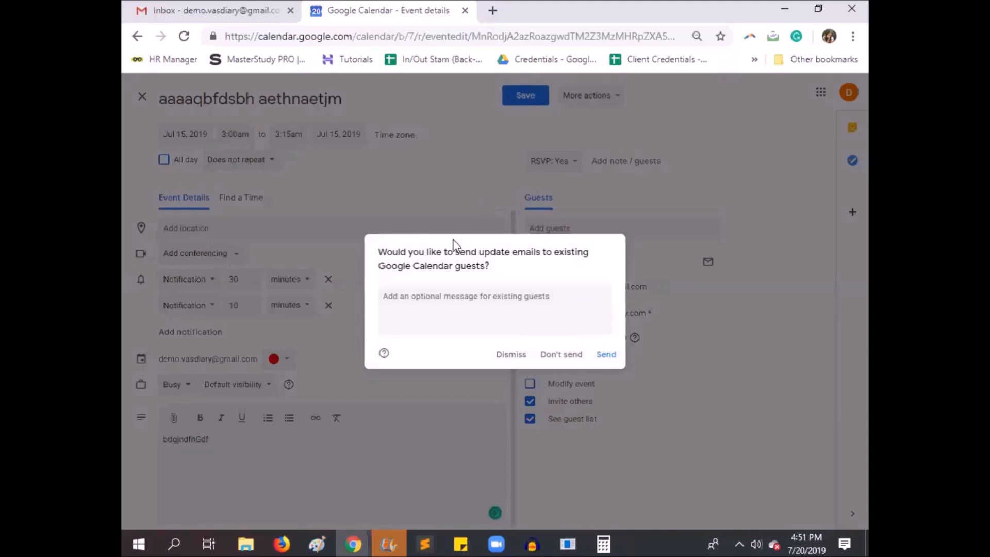
left_click_drag(459, 253, 592, 260)
left_click(513, 316)
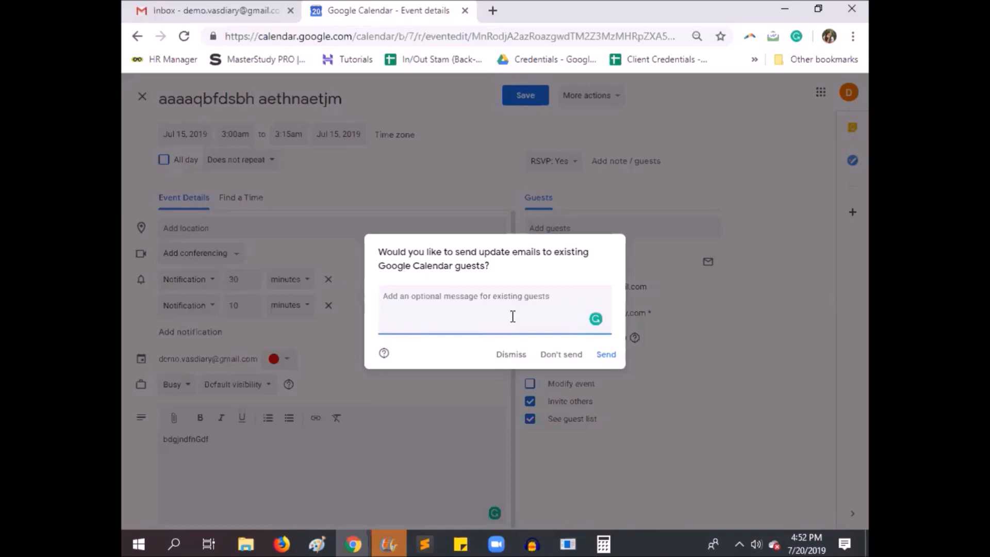
type("The time has been moved from 2:30 to 3P")
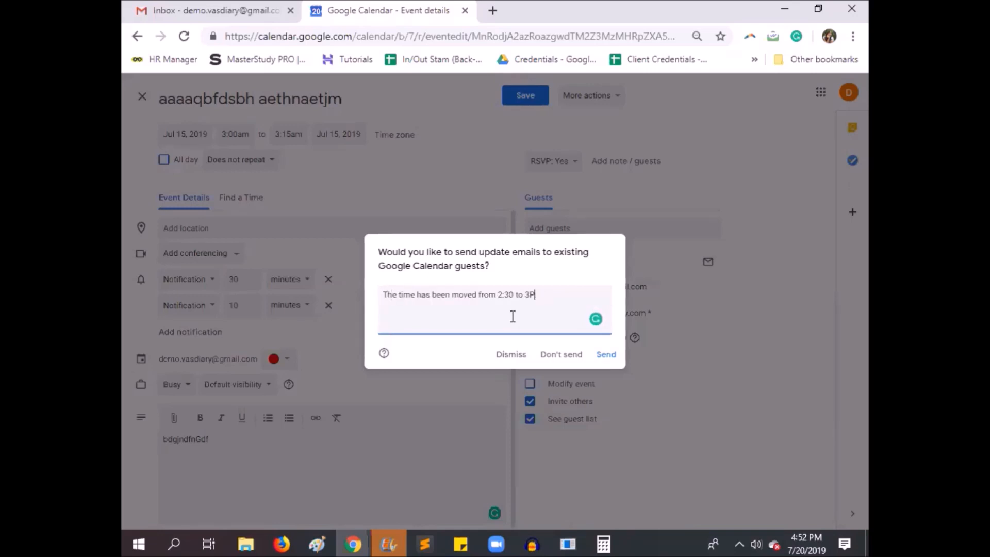
type("M.")
left_click(511, 355)
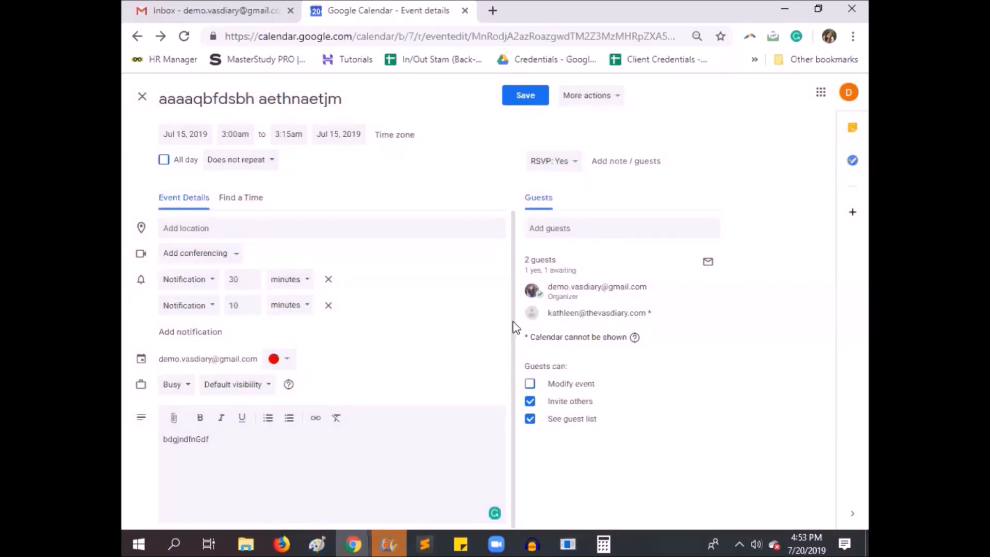
Reduce the notifications to a single one 1 hour before the event, and save without sending update e-mails to guests
left_click(328, 305)
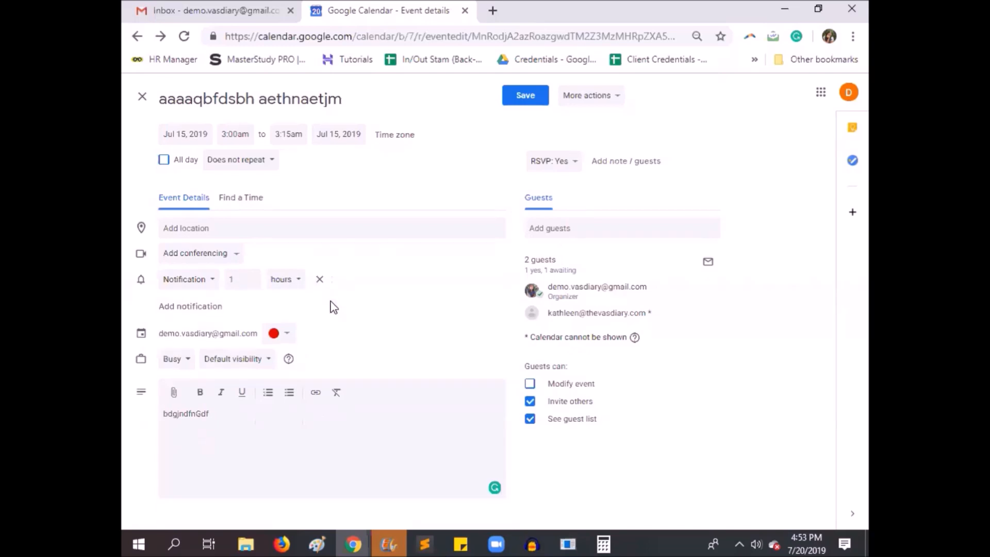
left_click(532, 99)
left_click(563, 355)
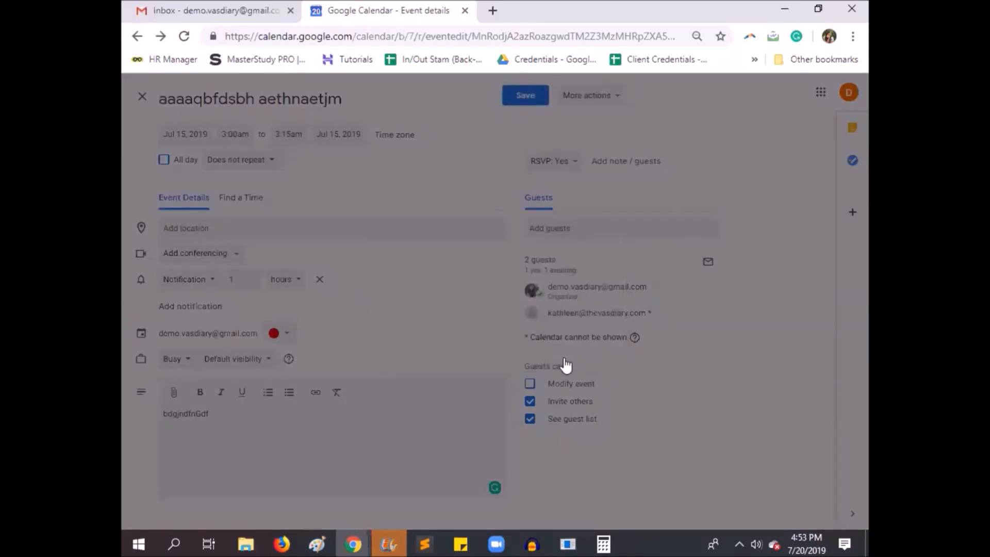